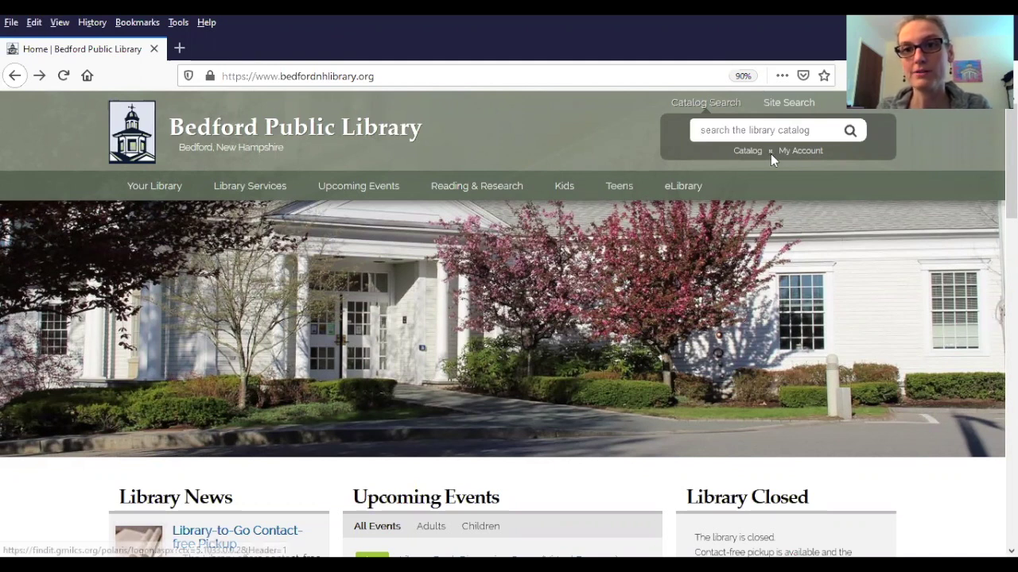
# Step: Enter 'still life' in the Bedford Public Library catalog search box
pyautogui.write('still life')
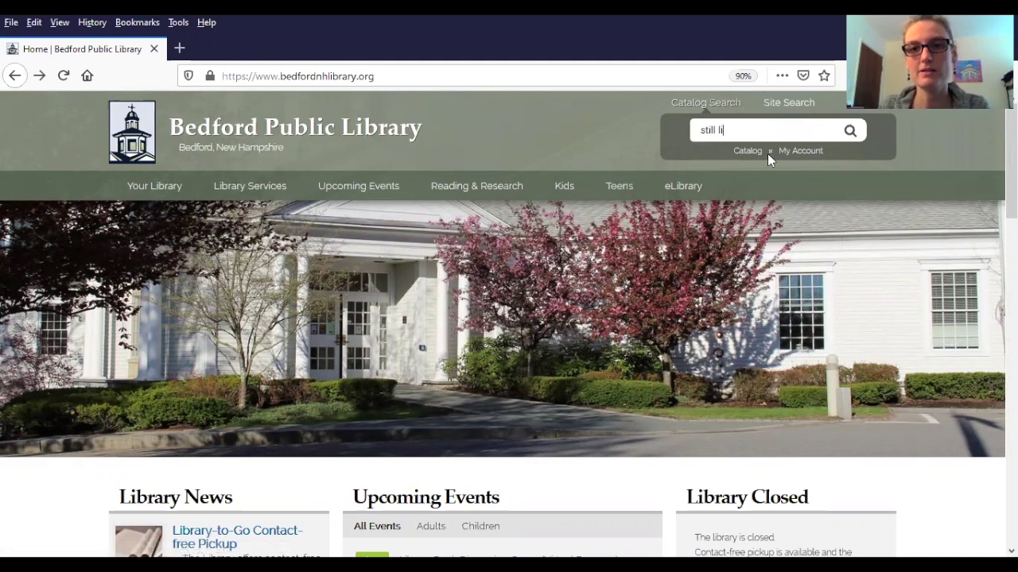
# Step: Submit the 'still life' keyword search and scroll through the 1455 Bedford results
pyautogui.press('Return')
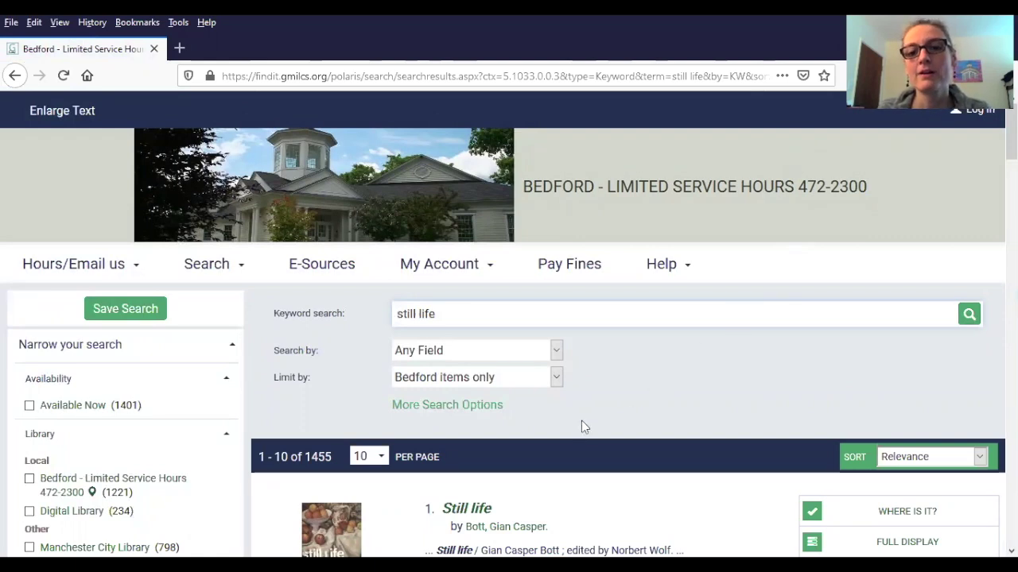
pyautogui.scroll(-2, 581, 425)
pyautogui.scroll(-1, 581, 425)
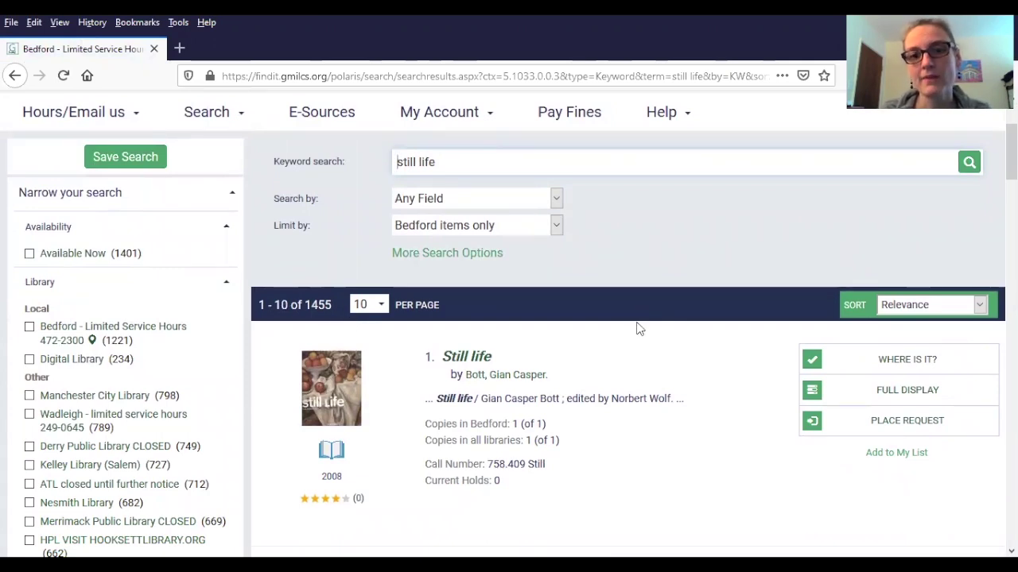
pyautogui.scroll(-3, 449, 319)
pyautogui.scroll(-3, 575, 336)
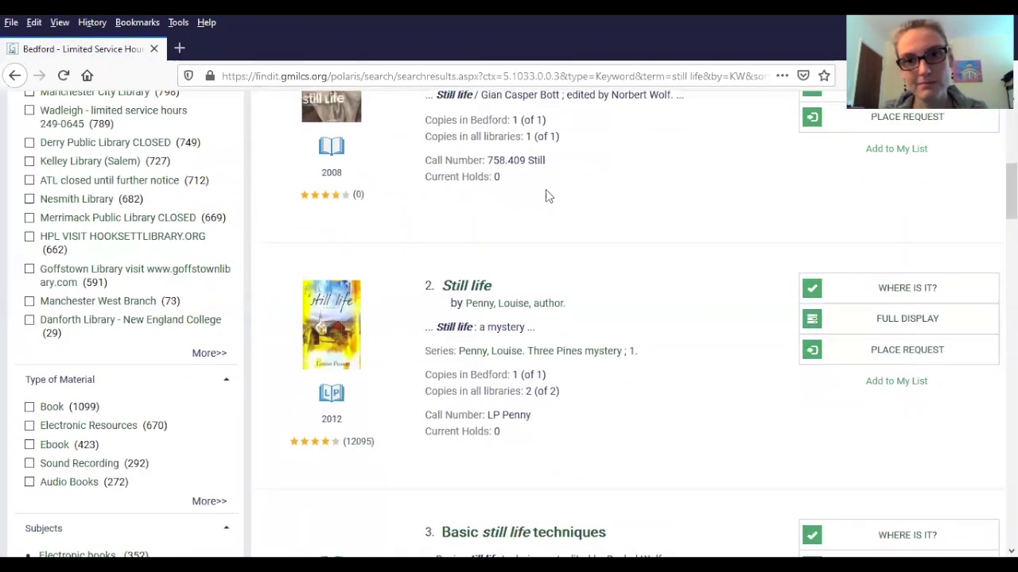
pyautogui.scroll(-8, 548, 206)
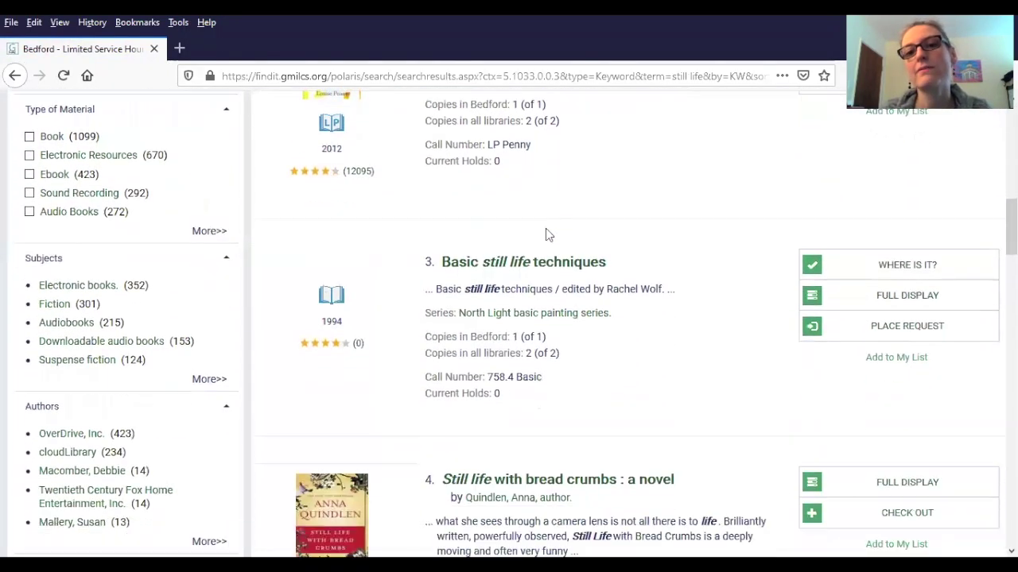
pyautogui.scroll(-3, 533, 310)
pyautogui.scroll(12, 529, 311)
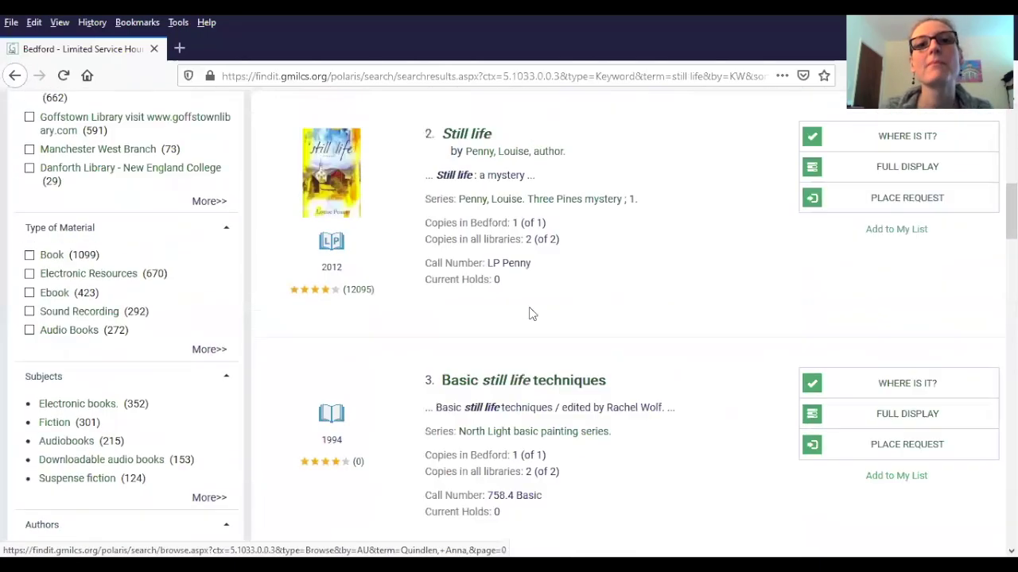
pyautogui.scroll(8, 531, 314)
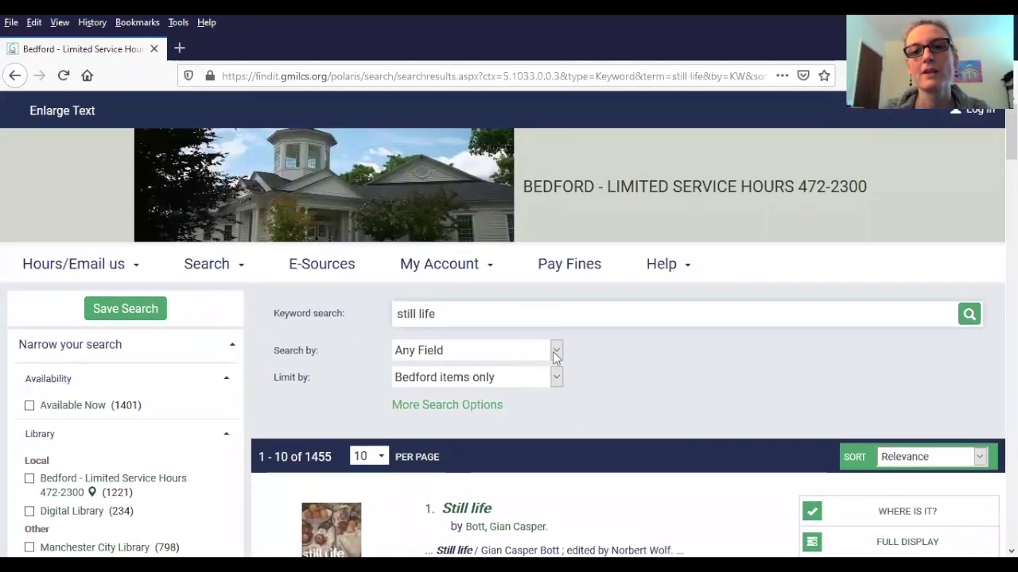
pyautogui.click(556, 352)
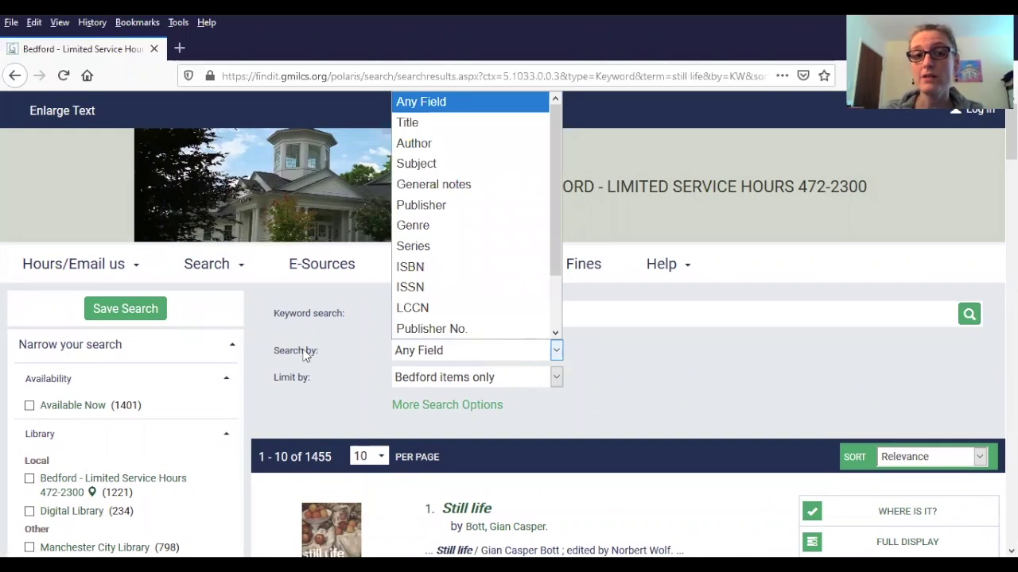
# Step: Rerun 'still life' as a Title search and scroll through the 47 results
pyautogui.click(451, 122)
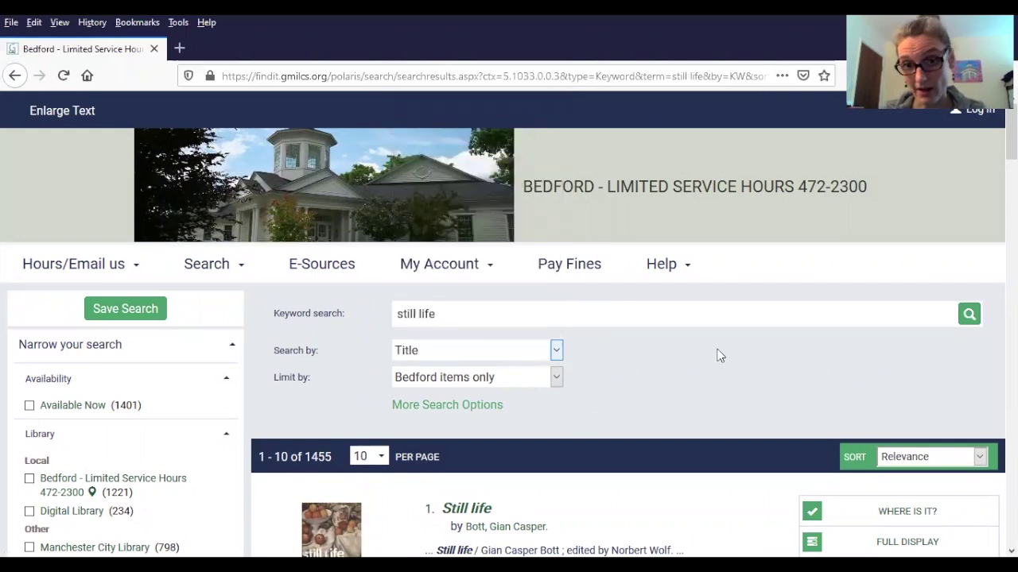
pyautogui.click(965, 318)
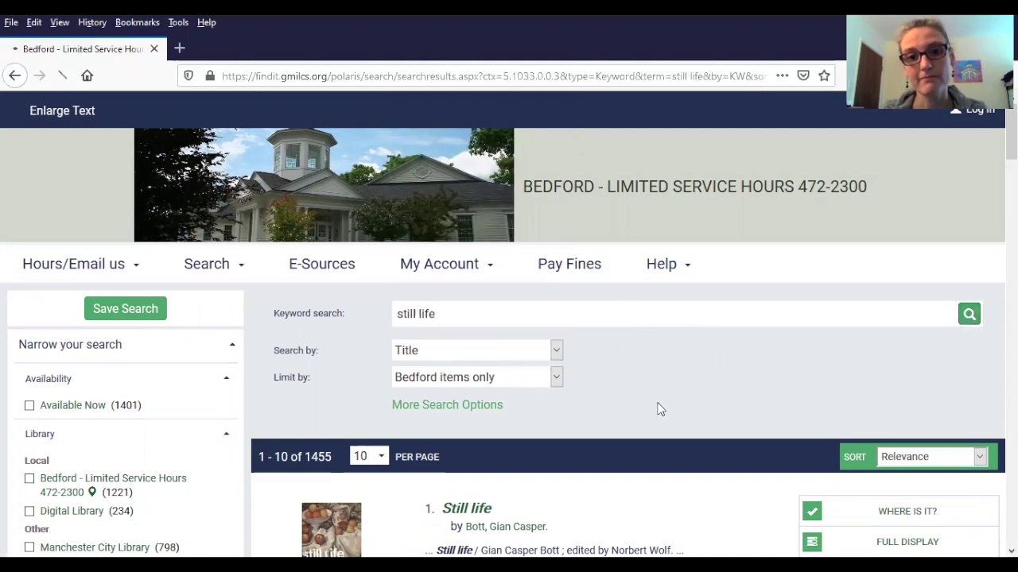
pyautogui.scroll(-1, 658, 409)
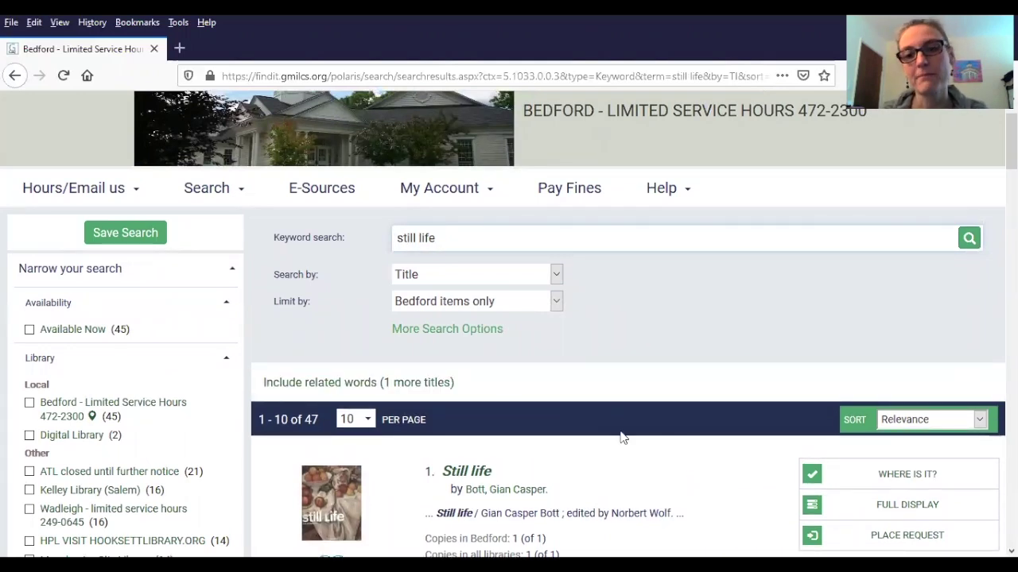
pyautogui.scroll(-5, 620, 441)
pyautogui.scroll(-5, 620, 442)
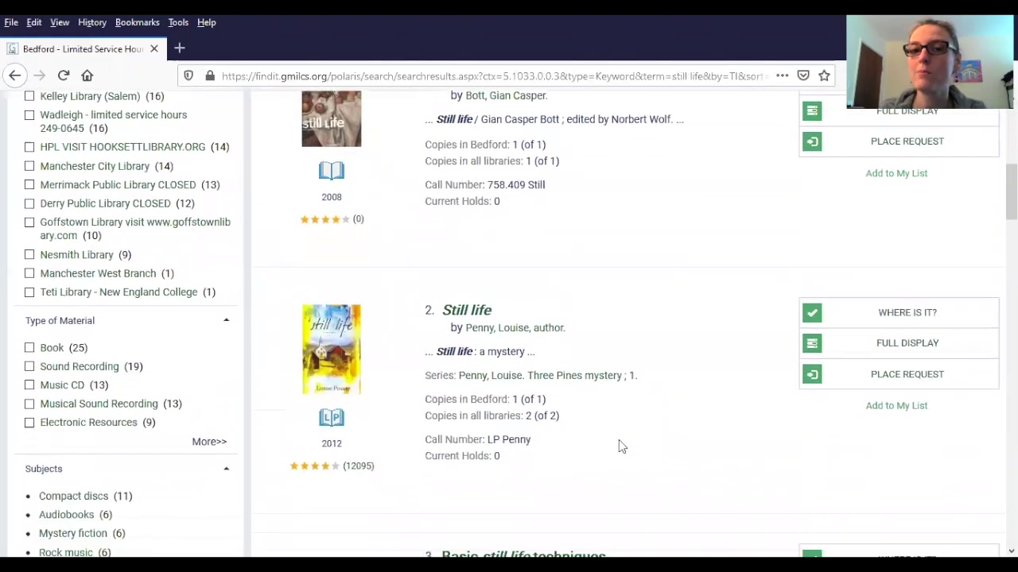
pyautogui.scroll(-1, 618, 441)
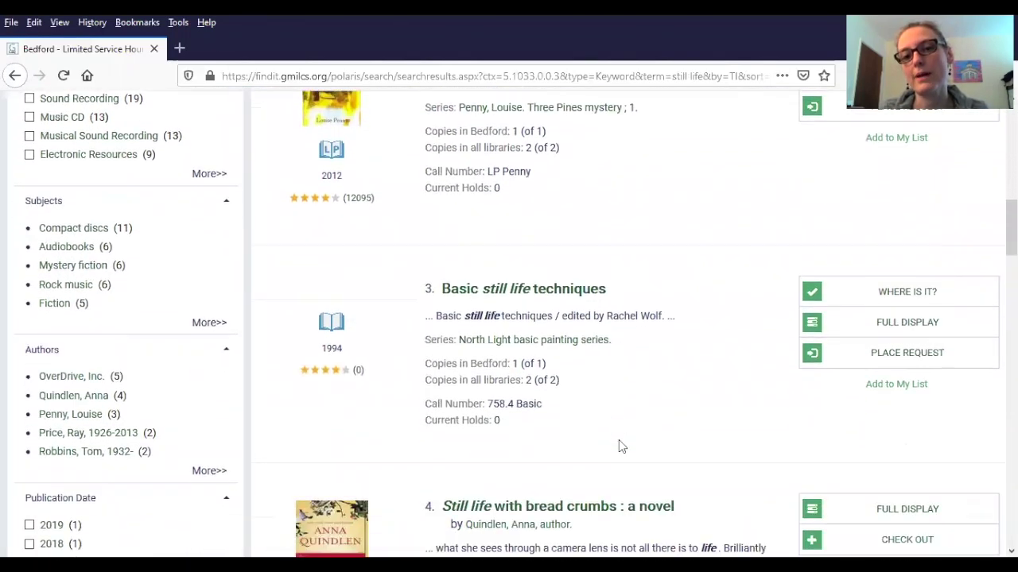
pyautogui.scroll(7, 618, 441)
pyautogui.scroll(5, 618, 439)
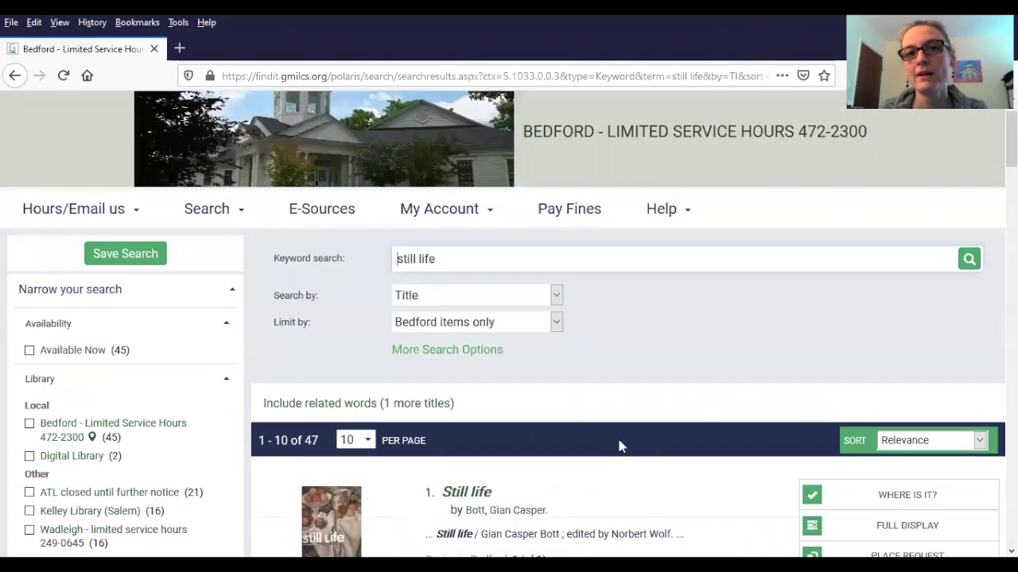
# Step: Search Any Field for 'still life penny' and scroll through the results
pyautogui.click(555, 352)
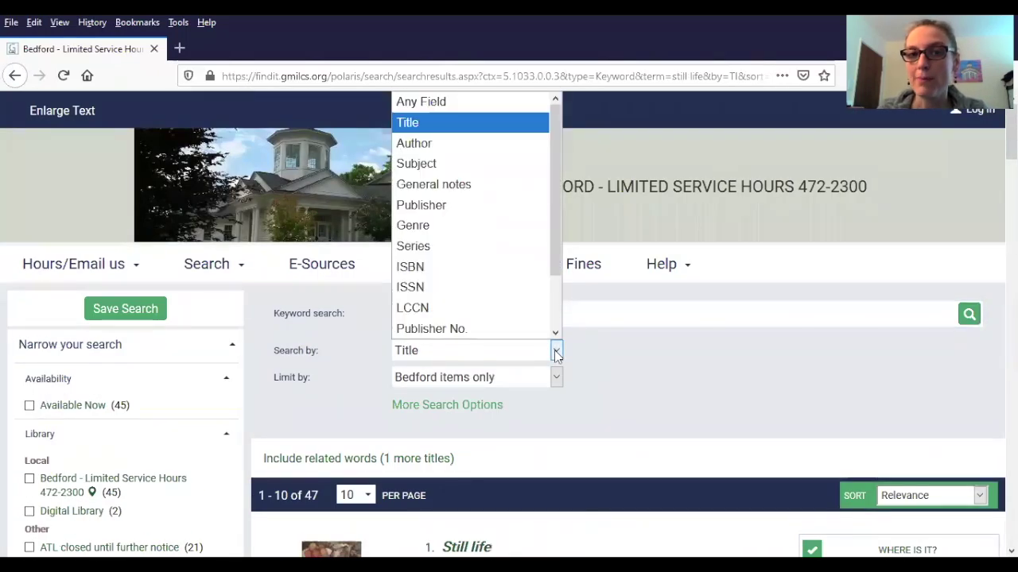
pyautogui.click(422, 102)
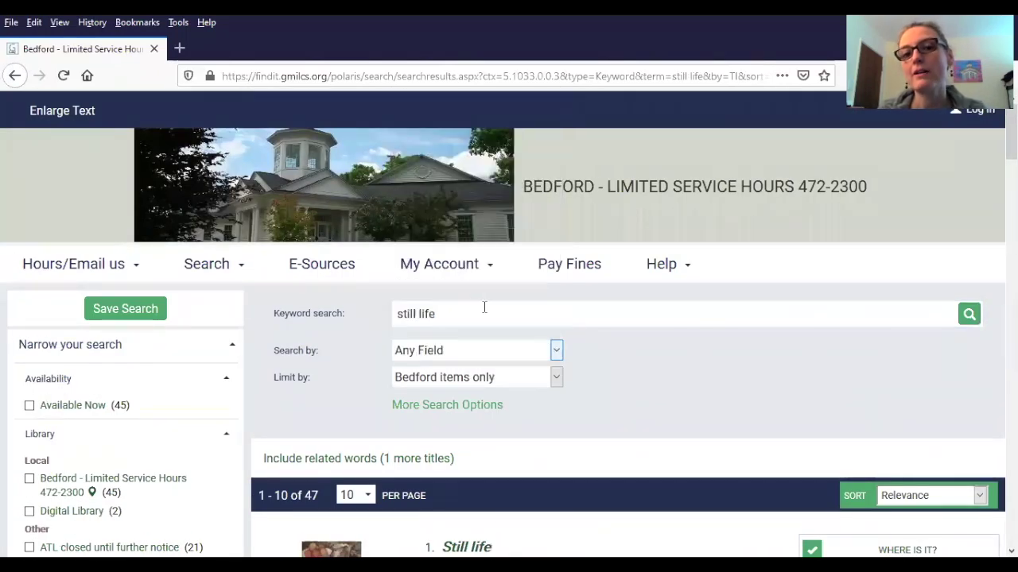
pyautogui.click(459, 318)
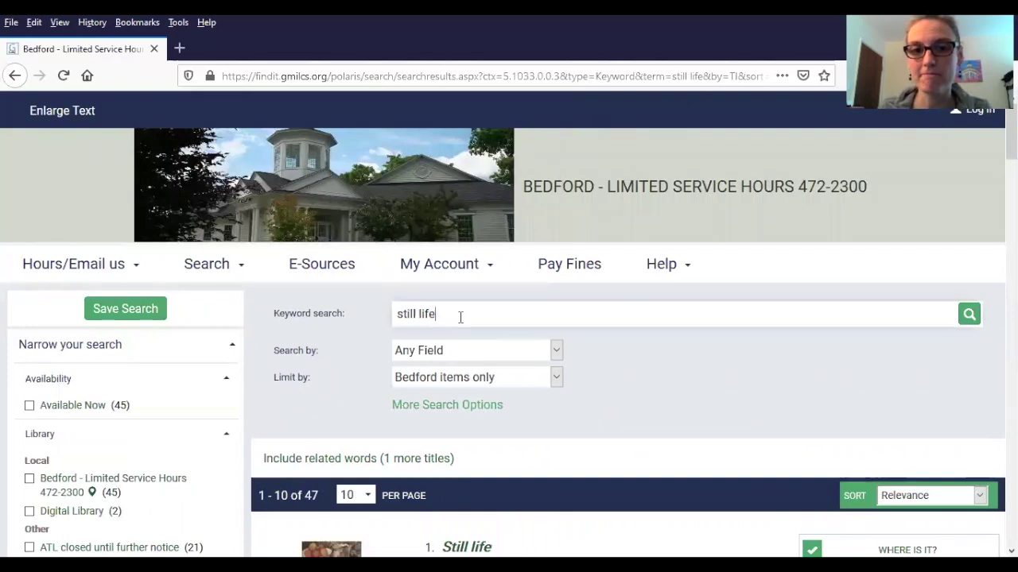
pyautogui.write('p')
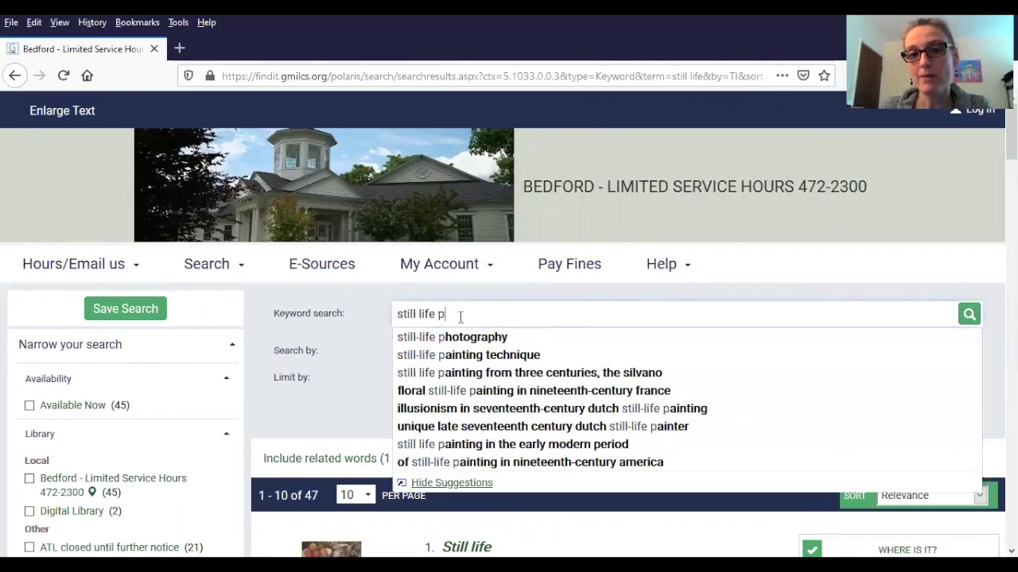
pyautogui.write('enny')
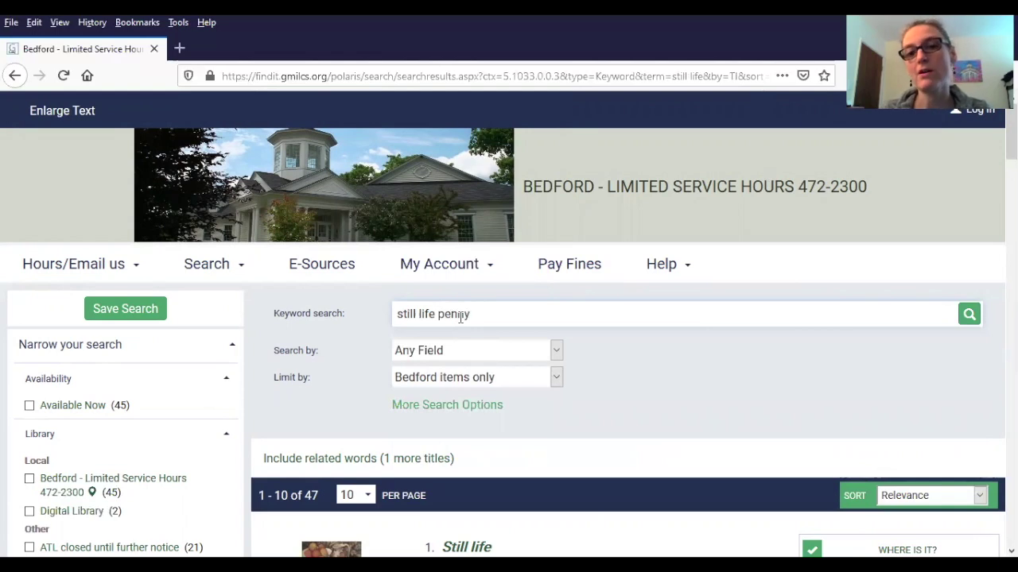
pyautogui.click(969, 314)
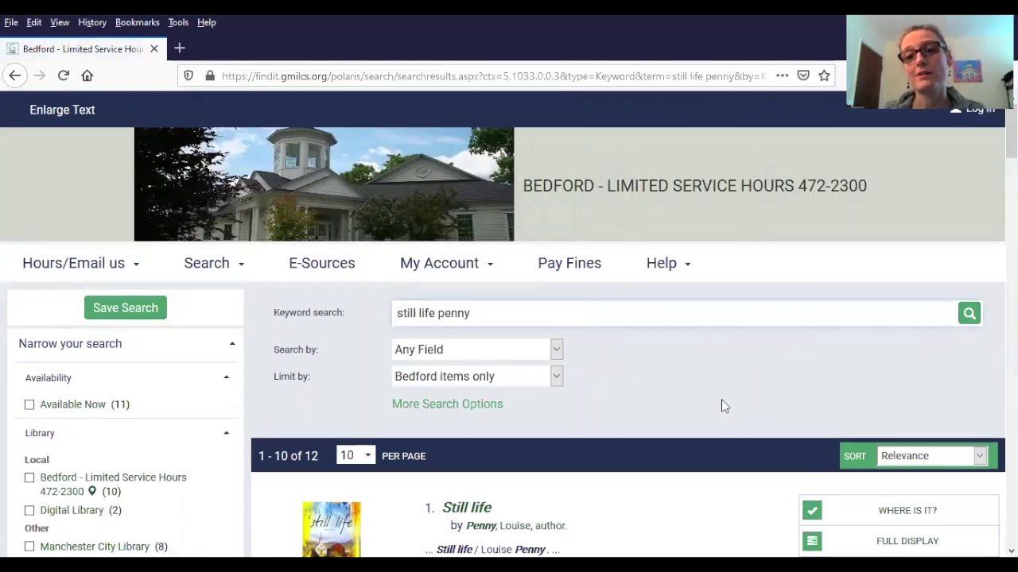
pyautogui.scroll(-2, 721, 402)
pyautogui.scroll(-3, 721, 411)
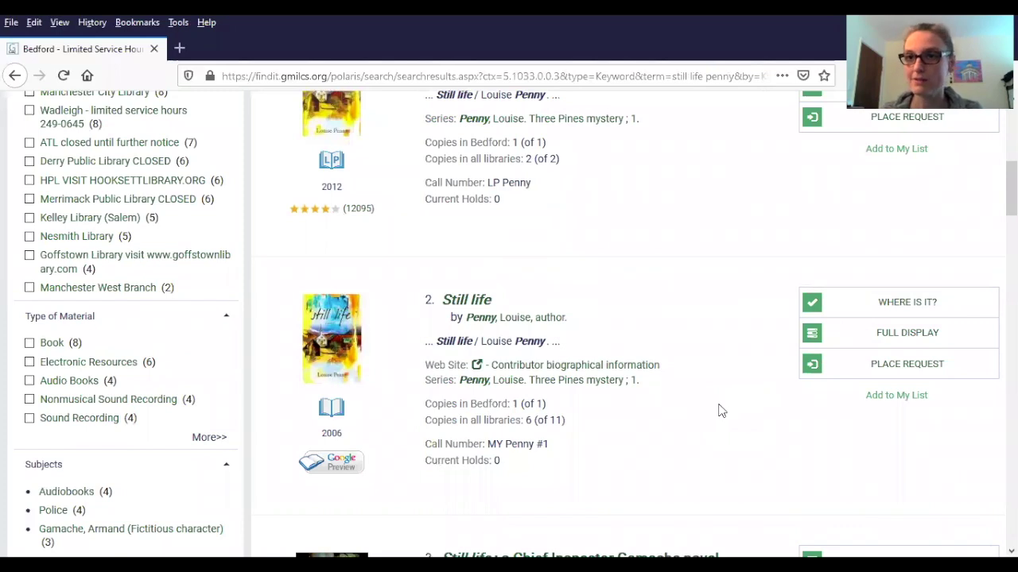
pyautogui.scroll(-3, 681, 411)
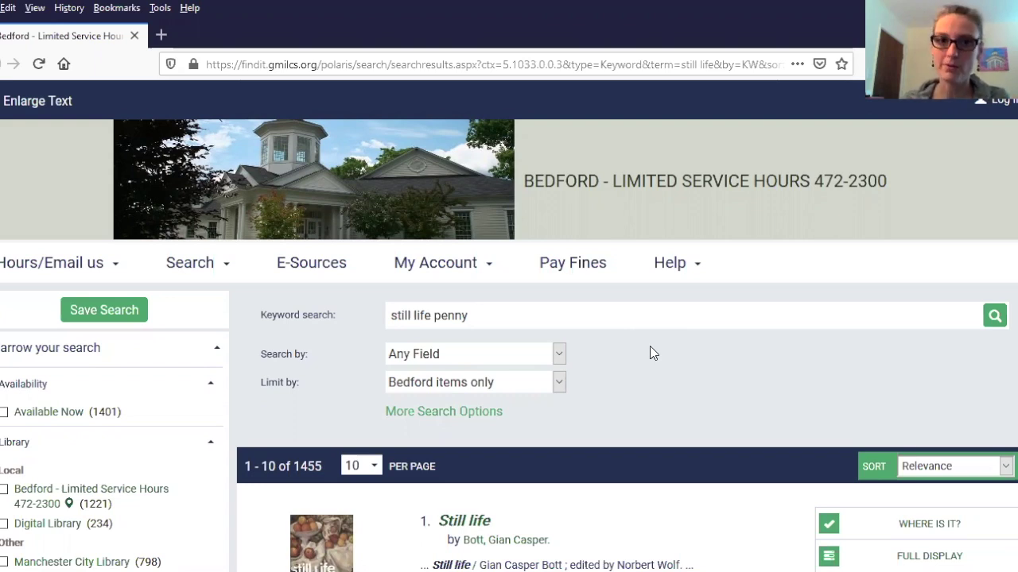
# Step: Limit the 'still life penny' search to Adult Fiction in Bedford and review the 4 results
pyautogui.click(559, 383)
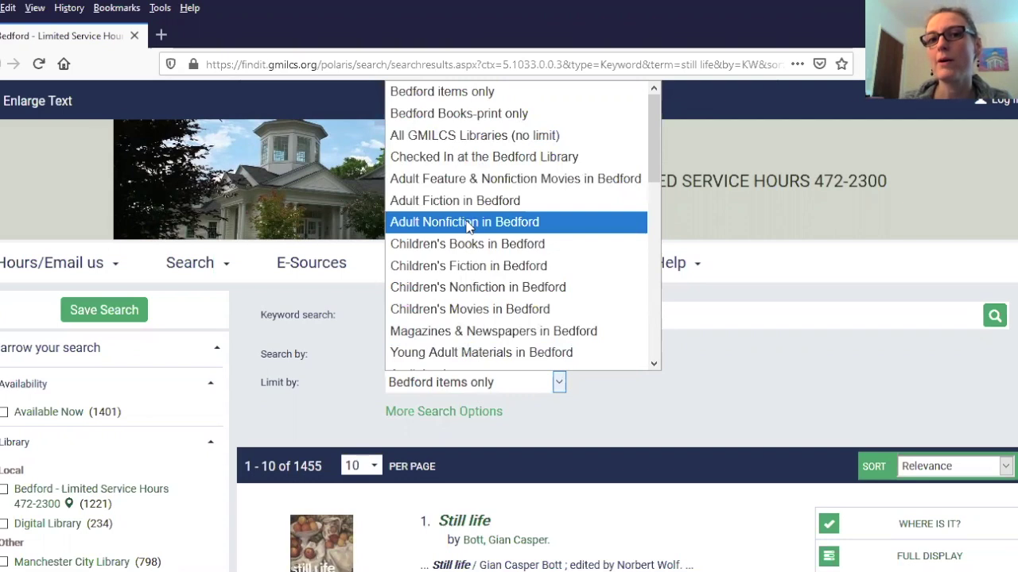
pyautogui.scroll(-3, 466, 226)
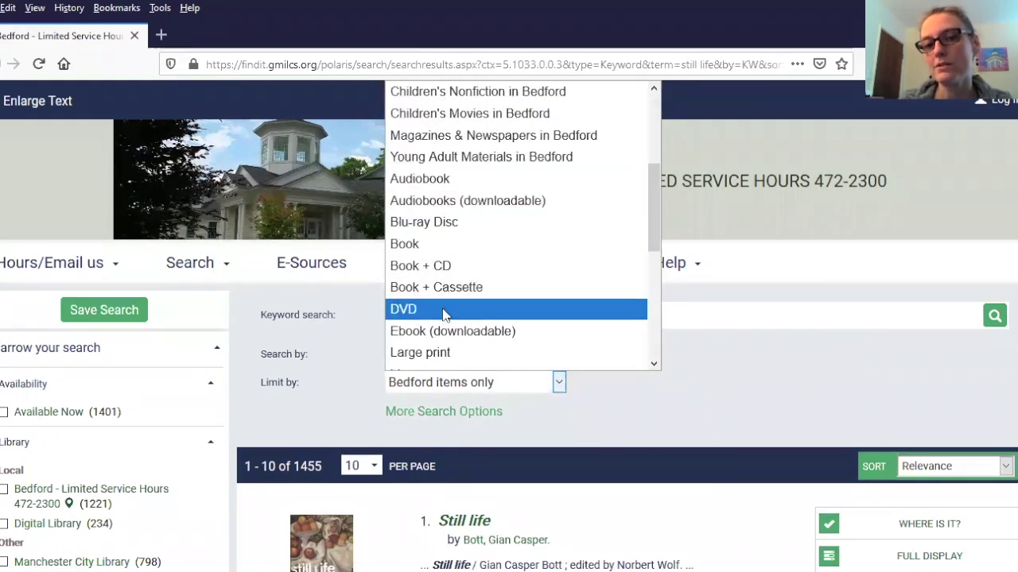
pyautogui.scroll(-3, 445, 318)
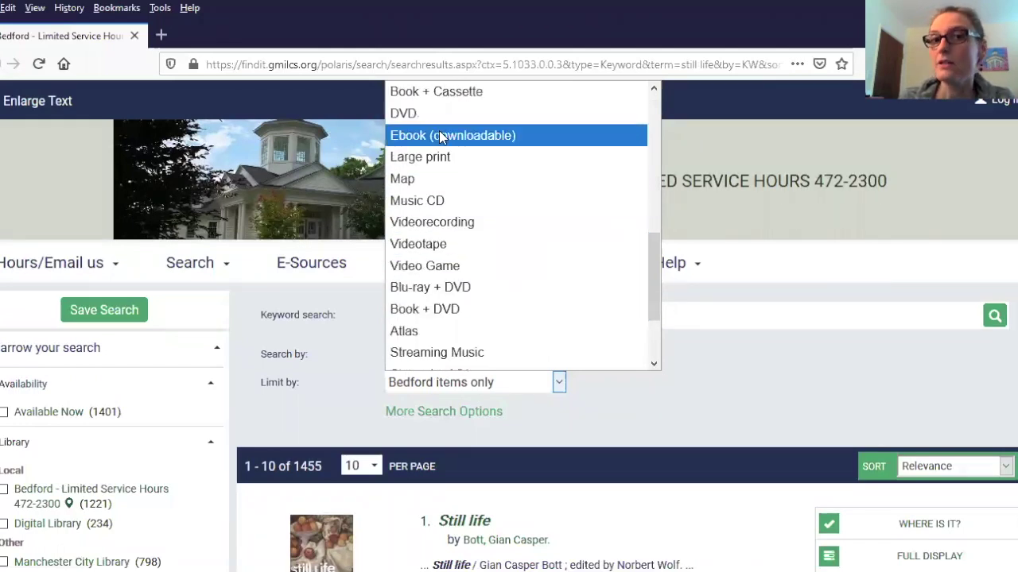
pyautogui.scroll(1, 508, 186)
pyautogui.scroll(2, 507, 186)
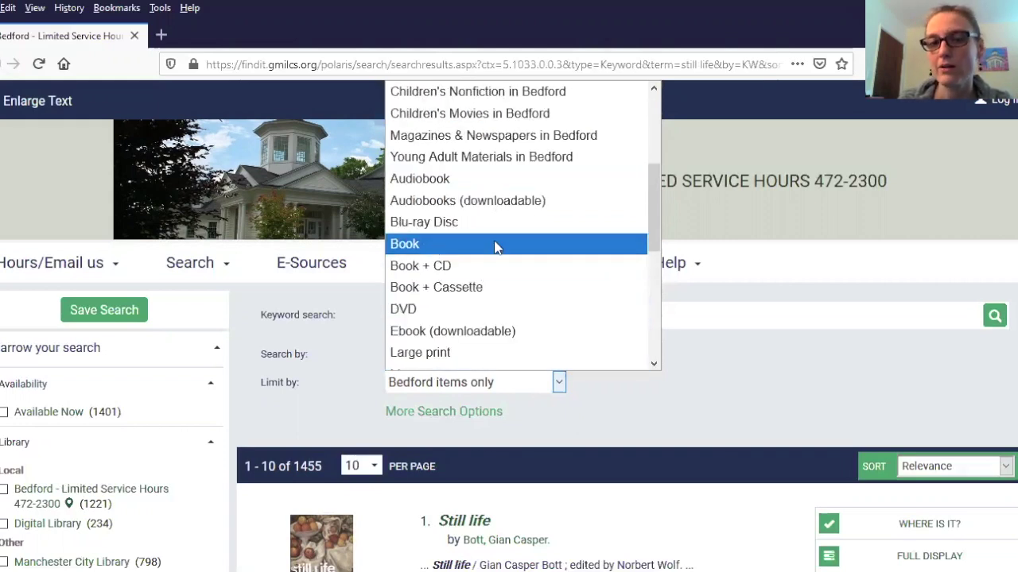
pyautogui.scroll(3, 494, 246)
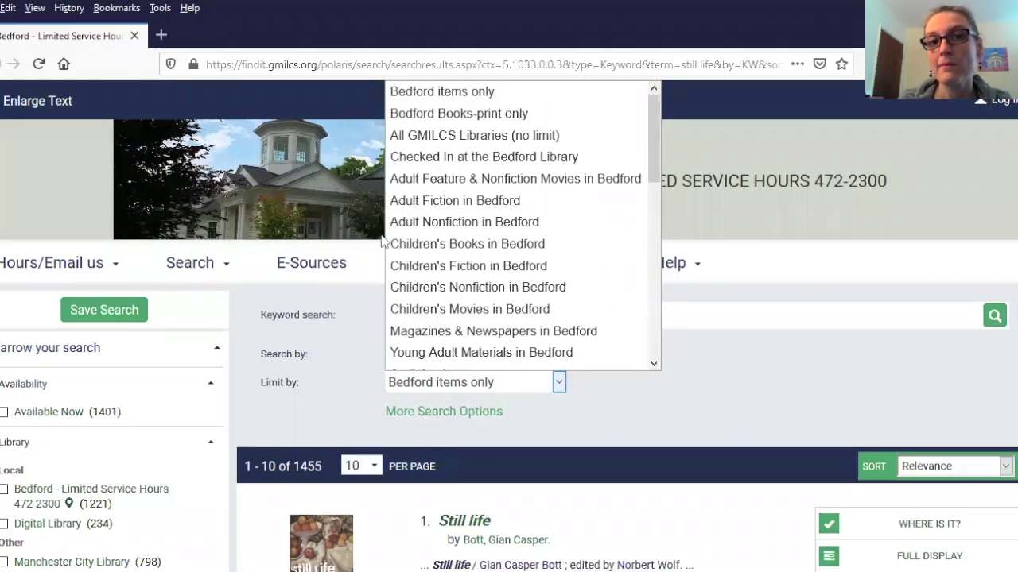
pyautogui.click(477, 200)
pyautogui.click(994, 316)
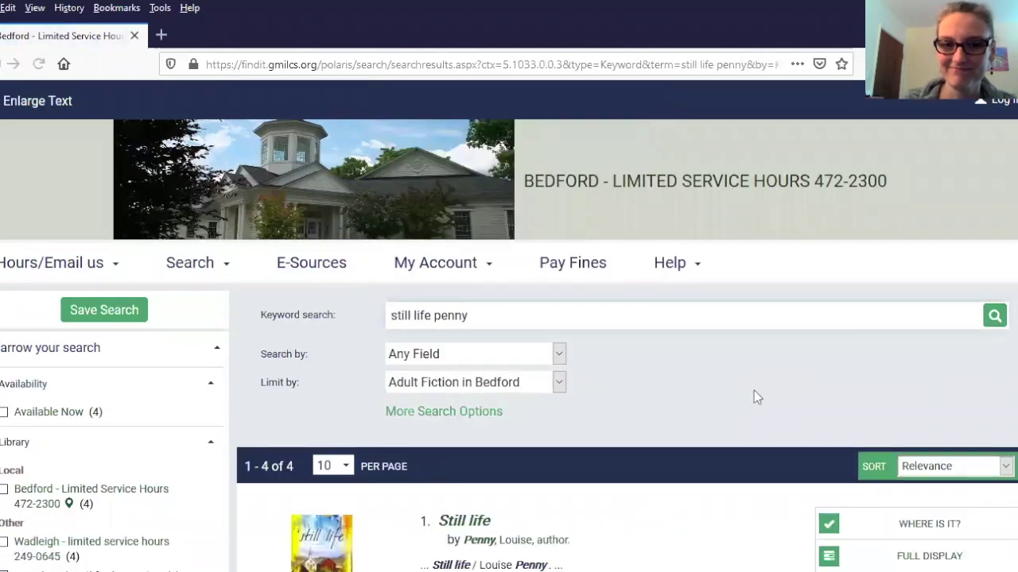
pyautogui.scroll(-4, 699, 390)
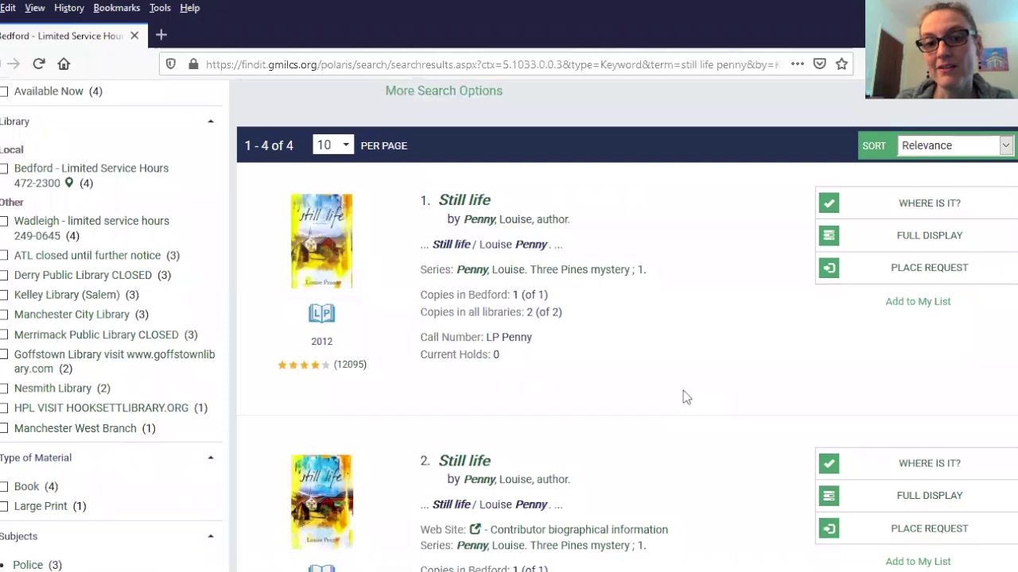
pyautogui.scroll(-1, 684, 395)
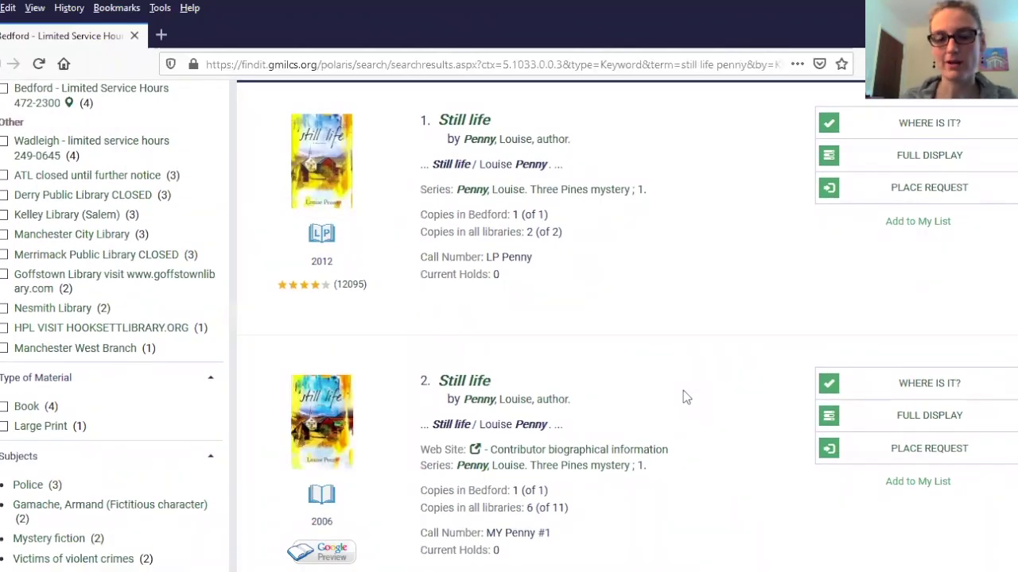
pyautogui.scroll(5, 669, 386)
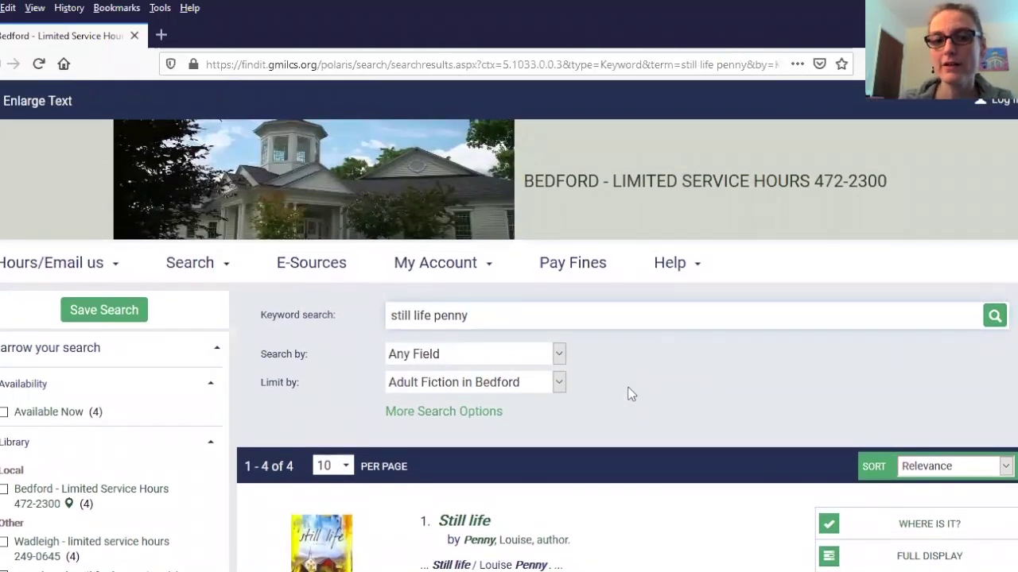
# Step: Set the language limit to English under More Search Options and apply it
pyautogui.click(454, 419)
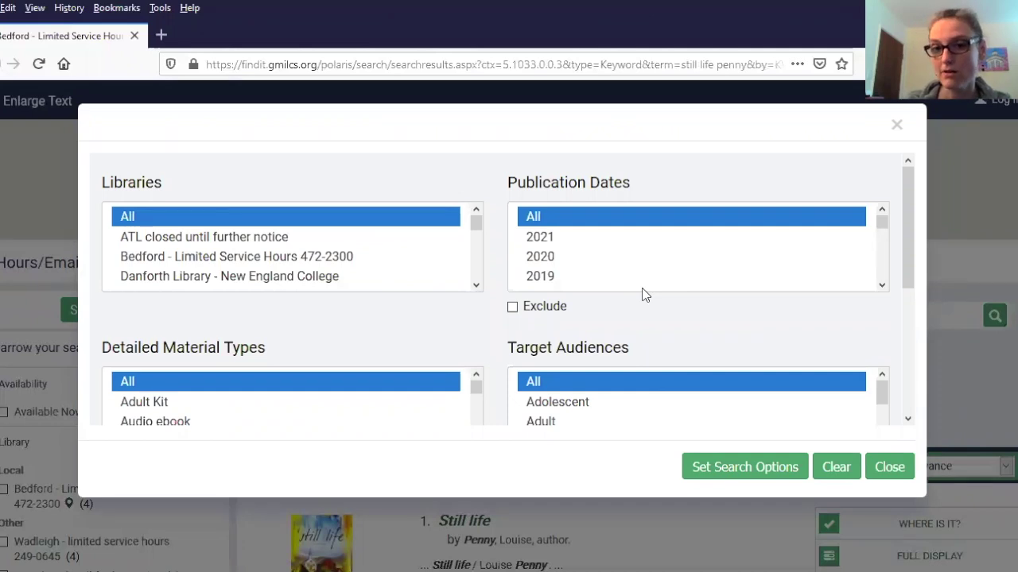
pyautogui.scroll(-3, 549, 320)
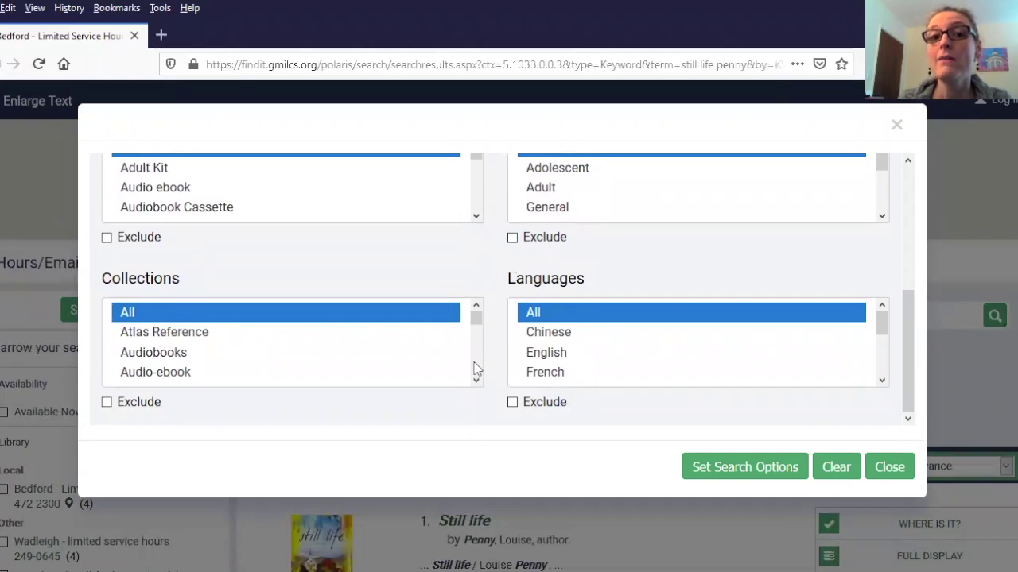
pyautogui.scroll(3, 475, 368)
pyautogui.scroll(-2, 649, 371)
pyautogui.scroll(-2, 649, 371)
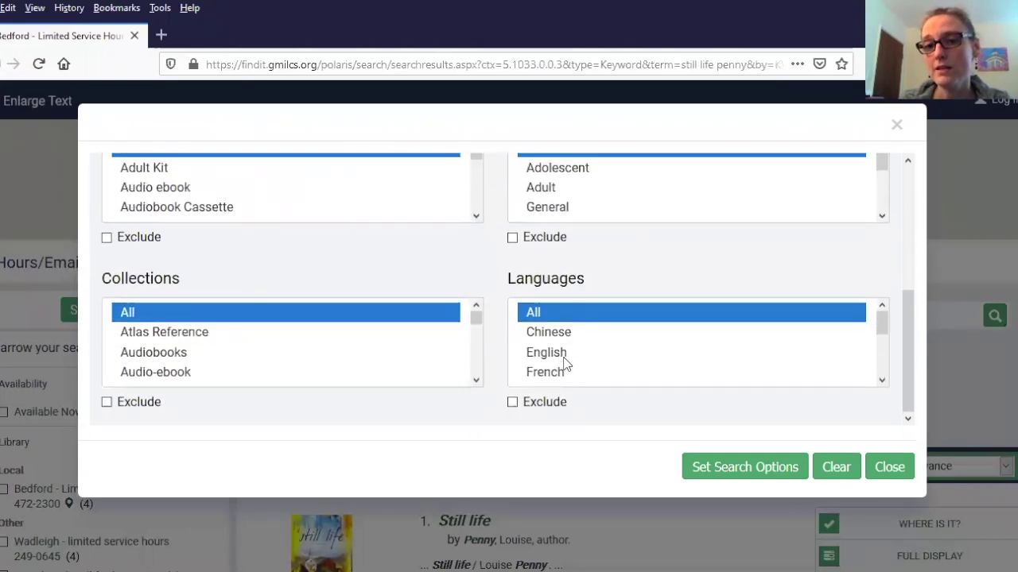
pyautogui.click(561, 352)
pyautogui.click(739, 474)
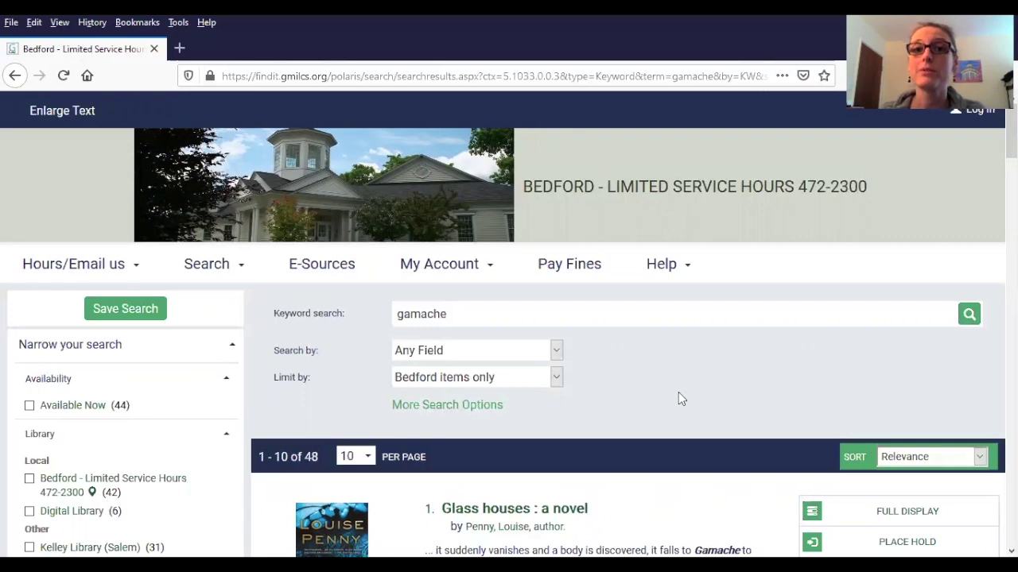
# Step: Limit the 'gamache' search to Audiobook and rerun it for 22 results
pyautogui.click(557, 378)
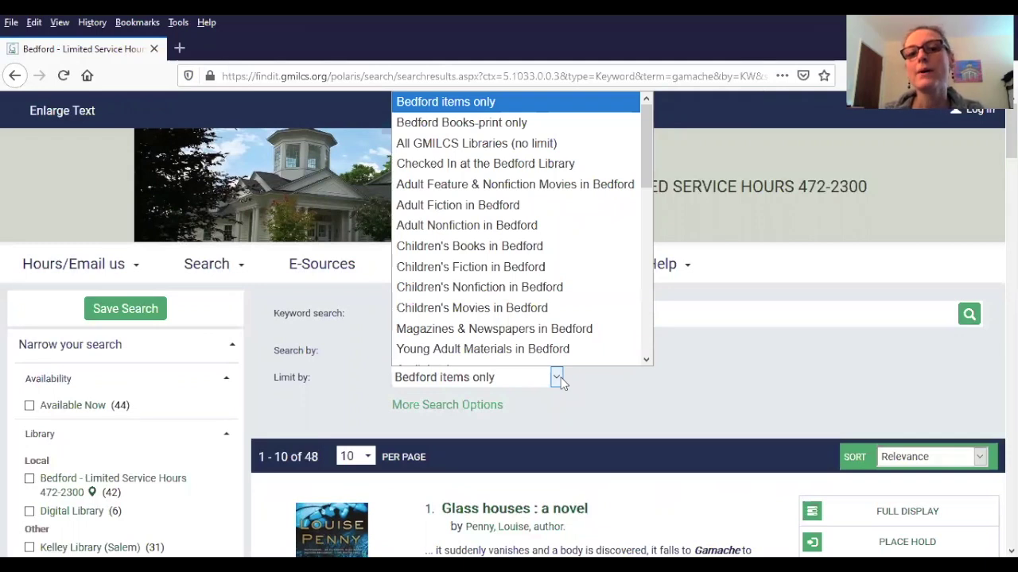
pyautogui.scroll(-1, 555, 294)
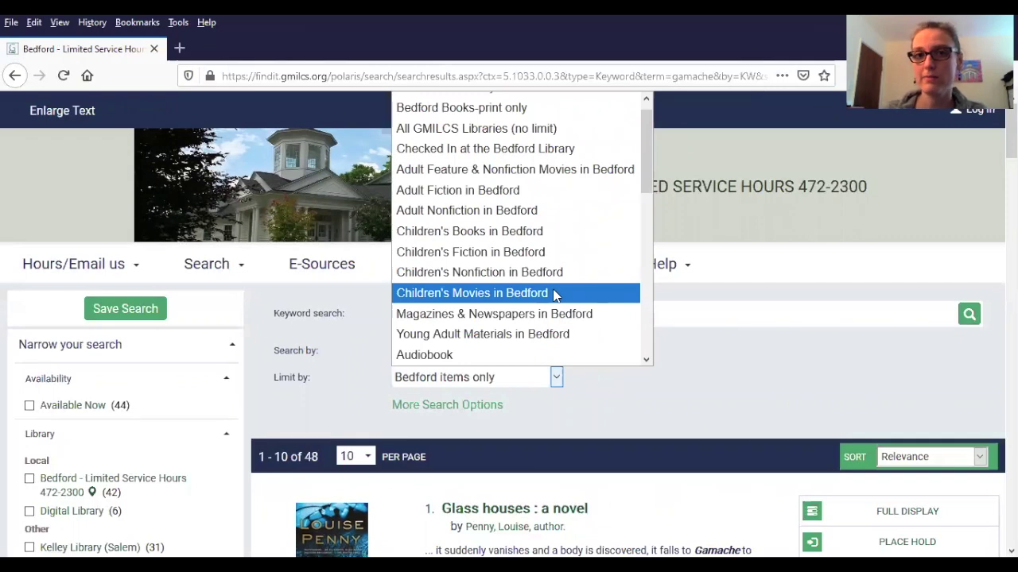
pyautogui.scroll(1, 545, 269)
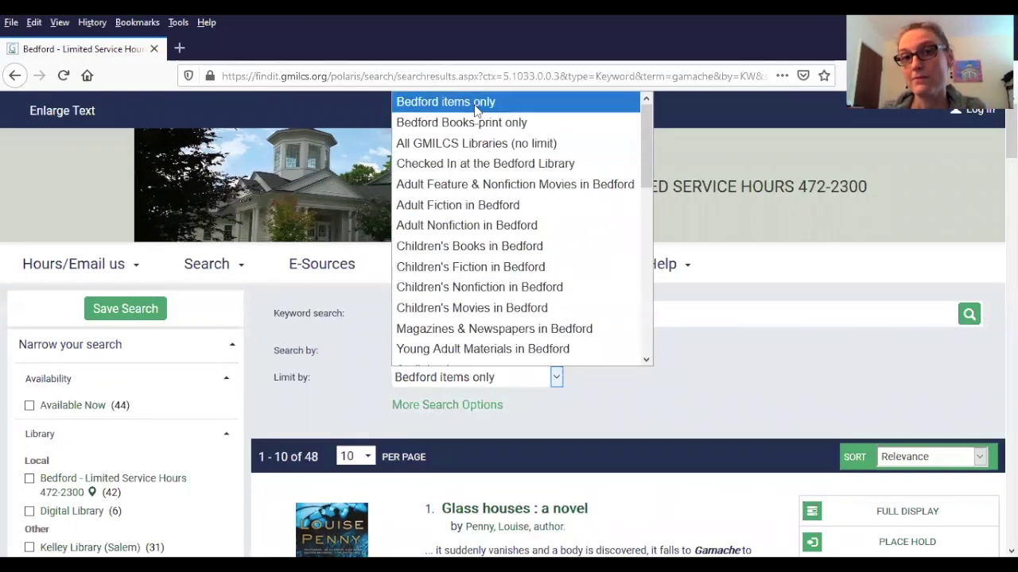
pyautogui.scroll(-2, 504, 237)
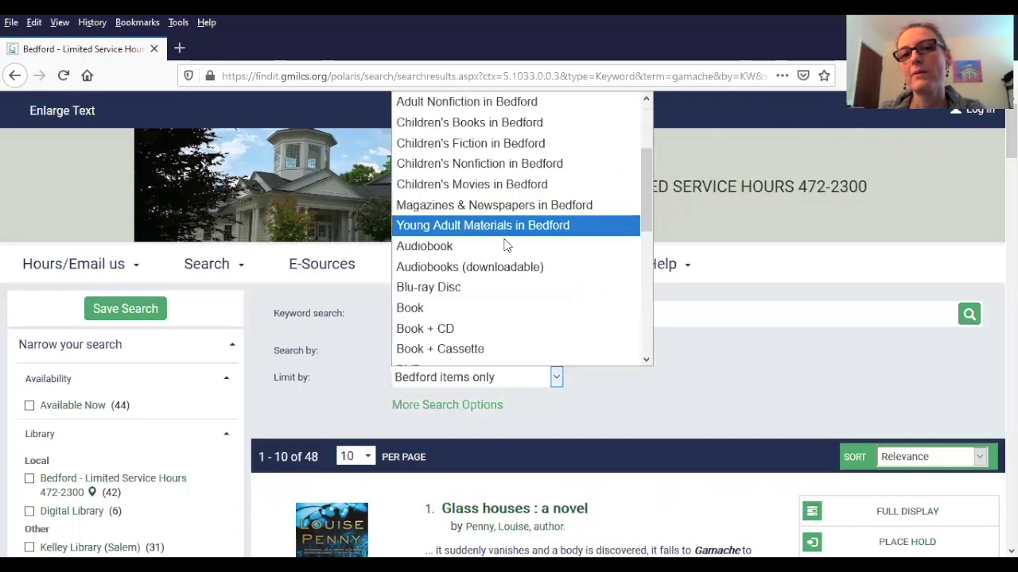
pyautogui.click(459, 253)
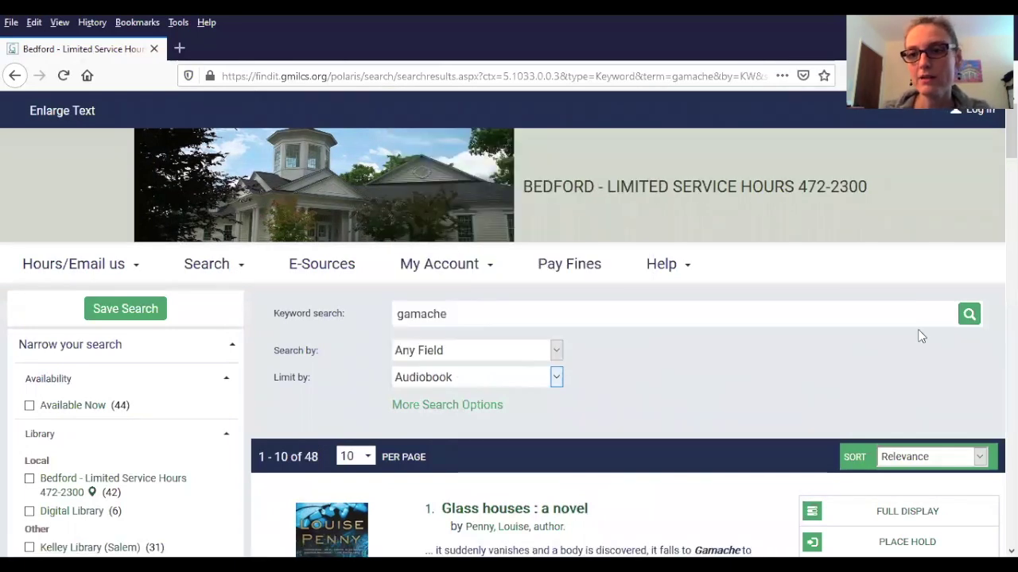
pyautogui.click(969, 314)
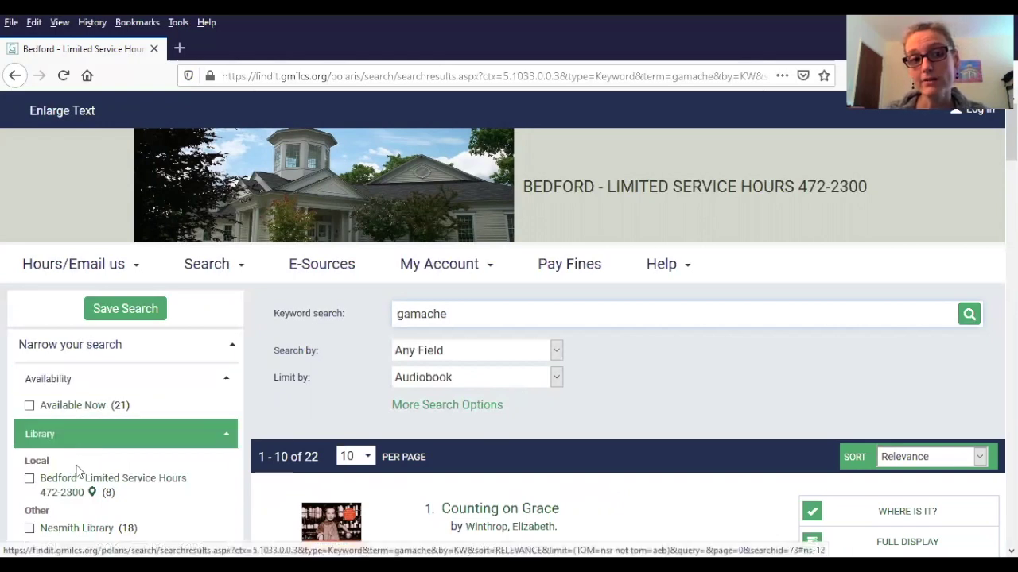
# Step: Filter the gamache audiobooks by the Bedford library facet and scroll the 8 titles
pyautogui.click(30, 480)
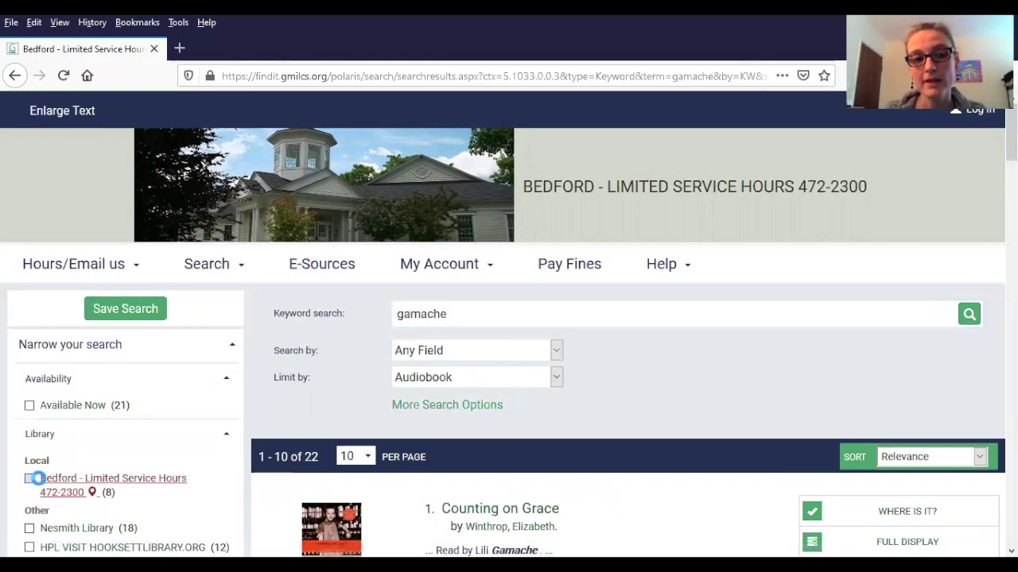
pyautogui.scroll(-5, 659, 413)
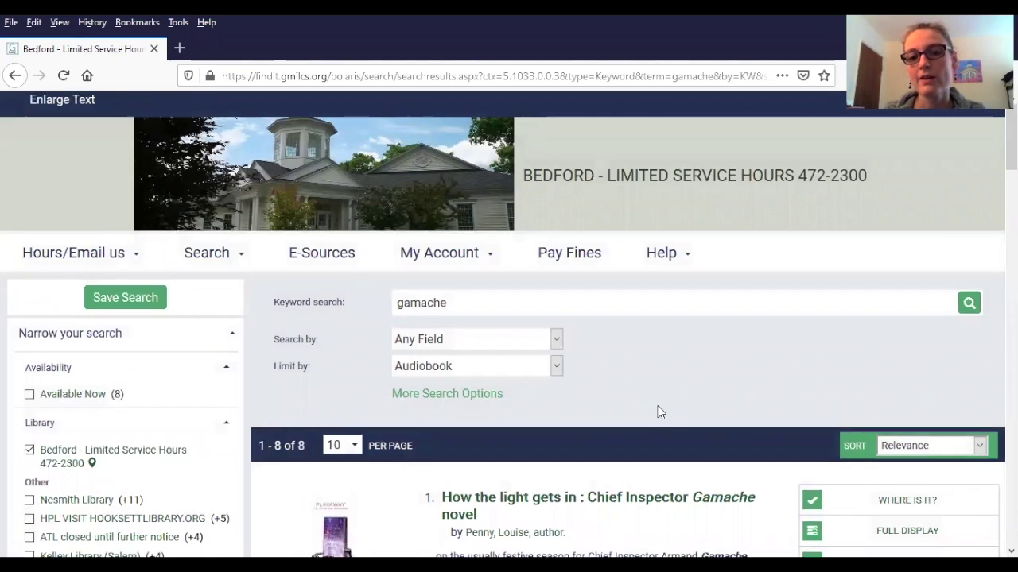
pyautogui.scroll(-1, 658, 422)
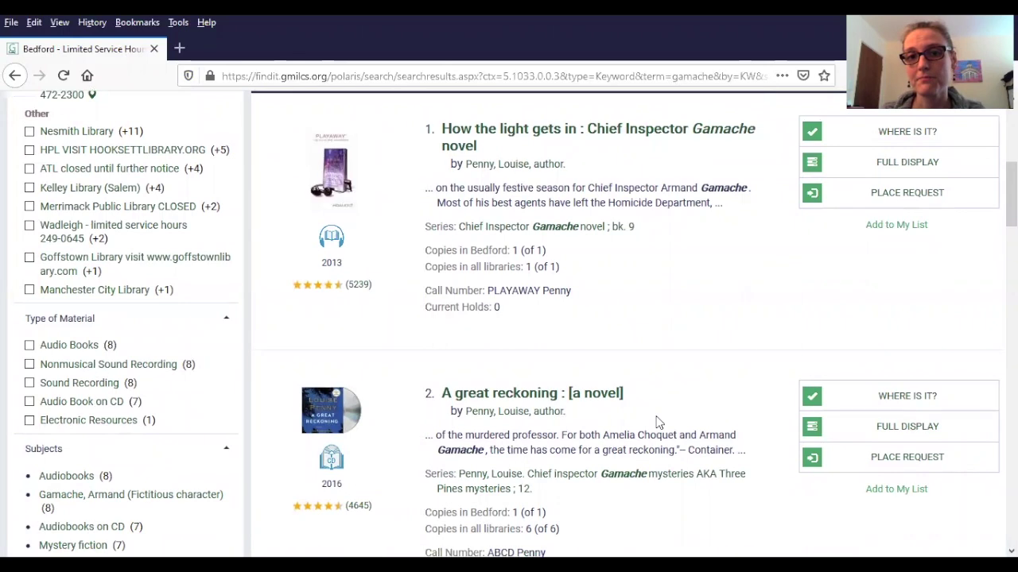
pyautogui.scroll(4, 659, 421)
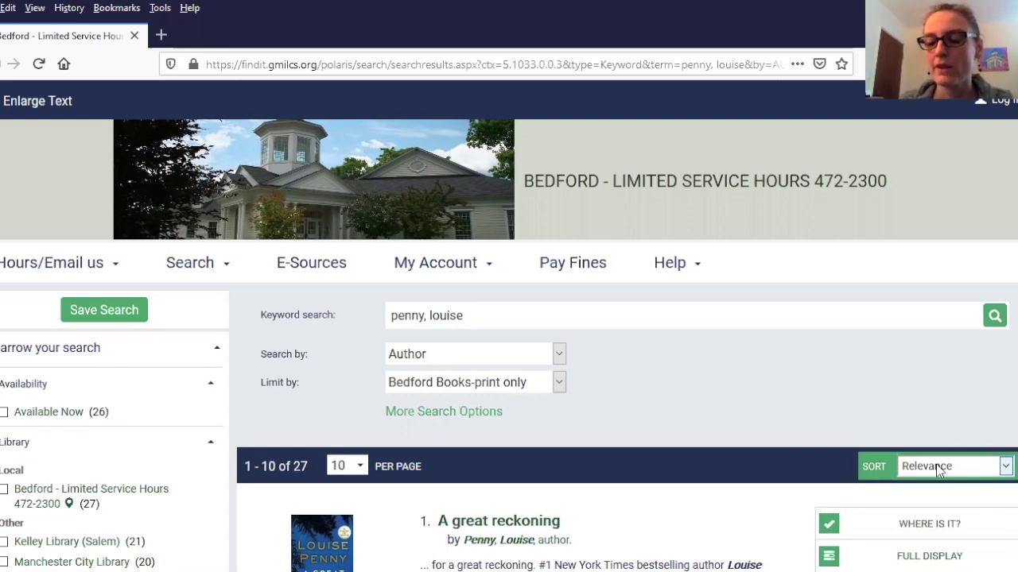
# Step: Sort Louise Penny's print books by publication date, newest first
pyautogui.click(1006, 467)
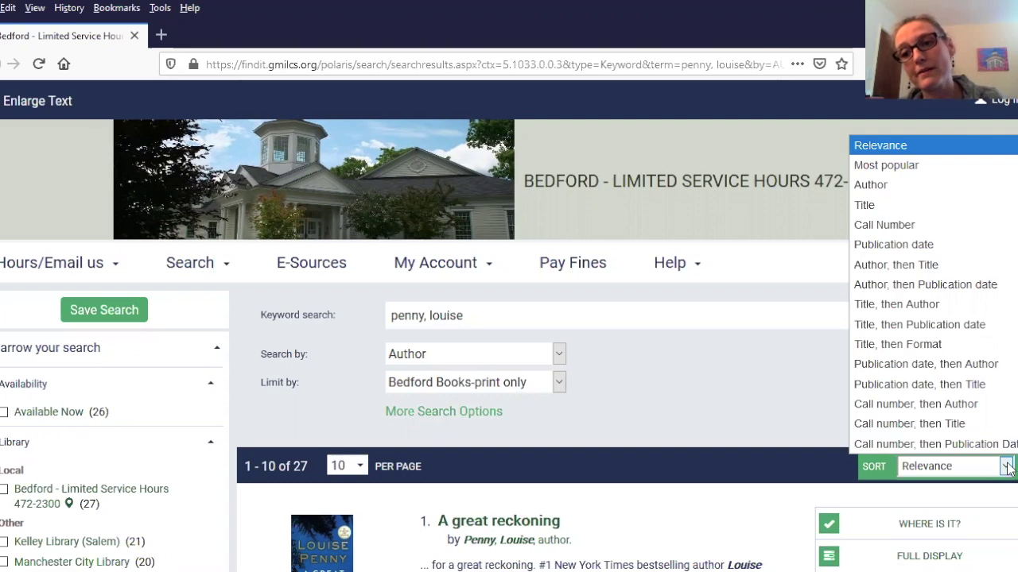
pyautogui.click(676, 386)
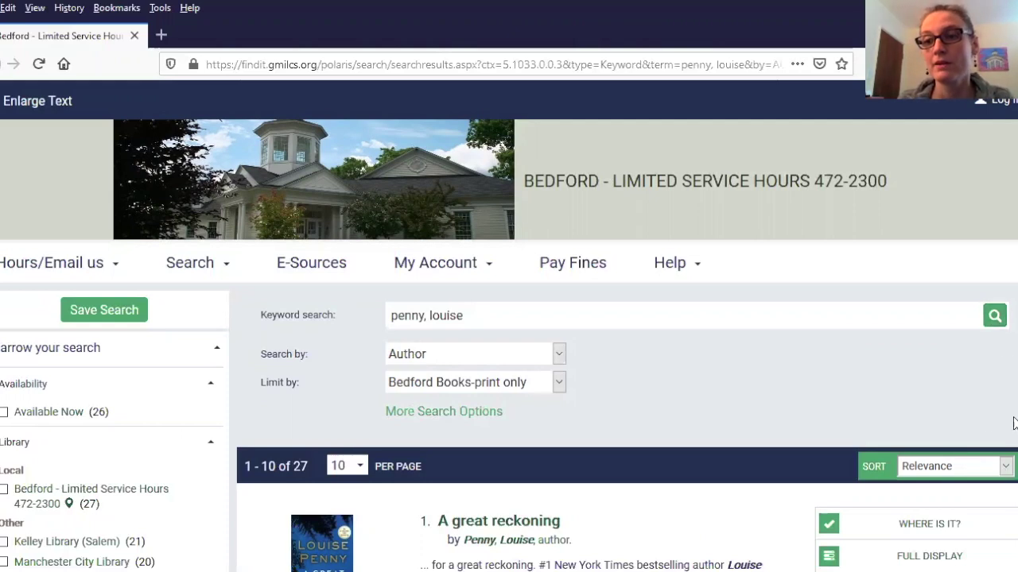
pyautogui.click(1005, 466)
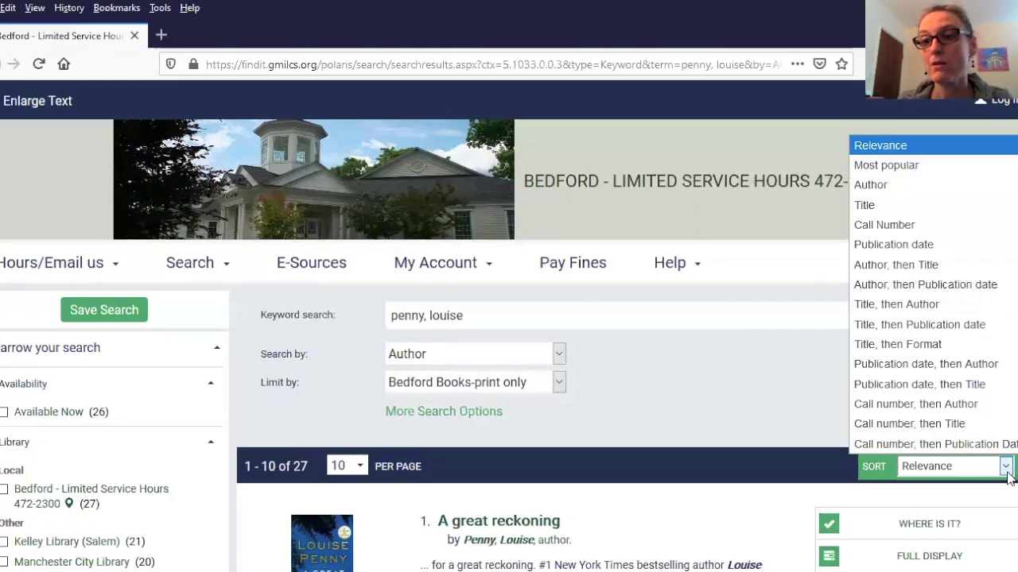
pyautogui.click(912, 252)
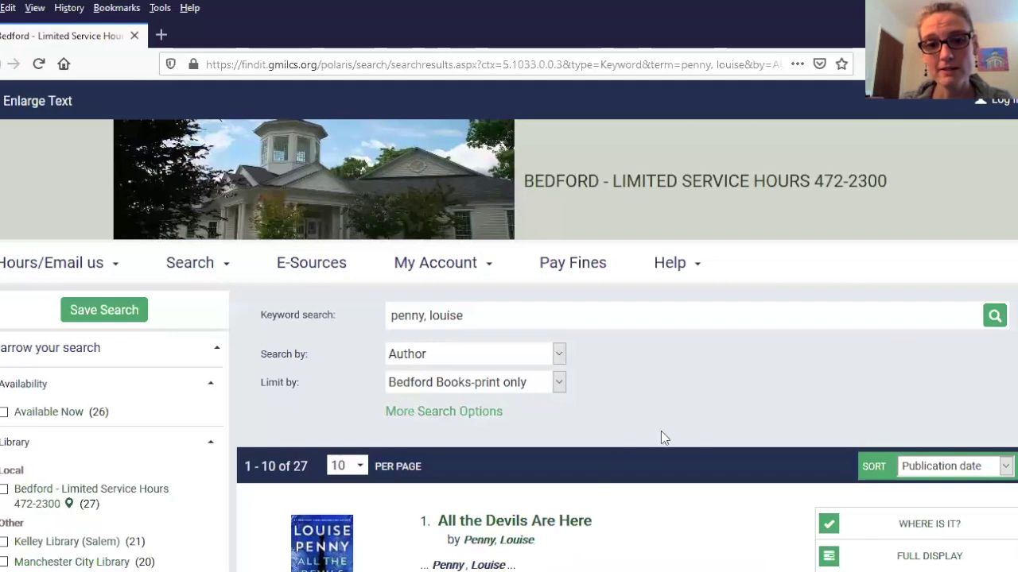
pyautogui.scroll(-3, 627, 438)
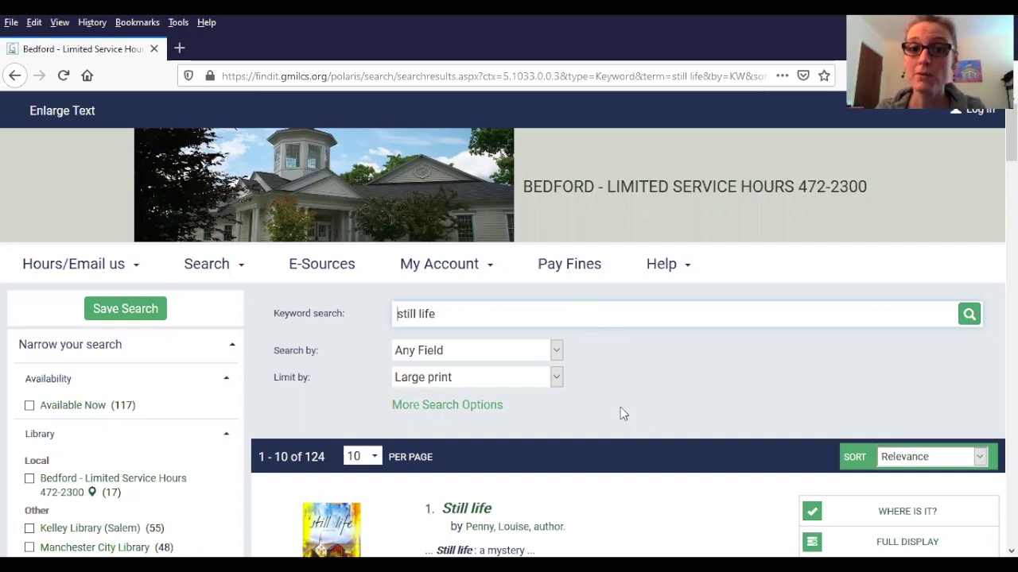
# Step: Replace the query with 'boys on the boat' and run the large-print search, getting 0 hits
pyautogui.tripleClick(461, 314)
pyautogui.write('b')
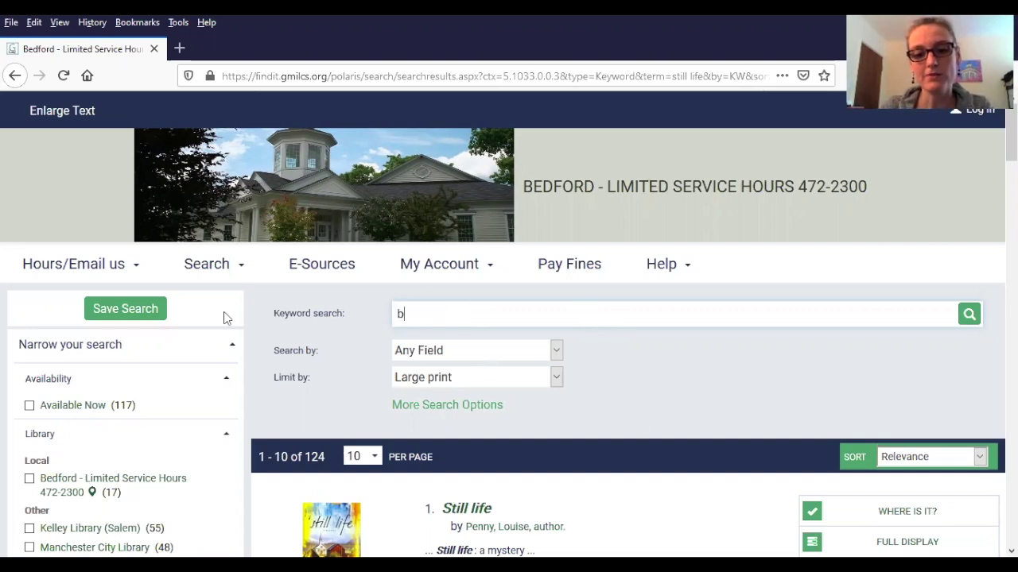
pyautogui.write('oys on the ')
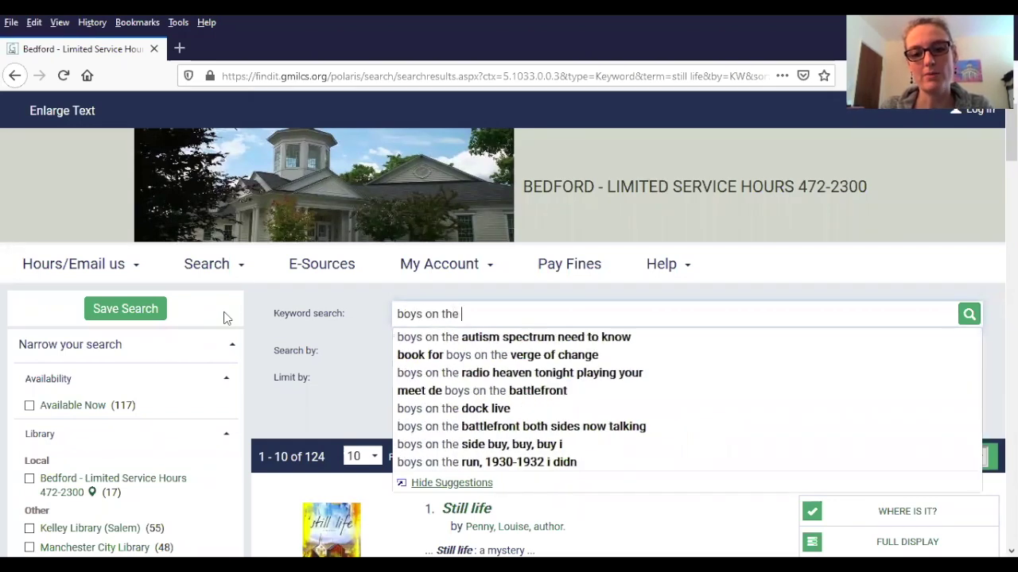
pyautogui.write('boas')
pyautogui.press('BackSpace')
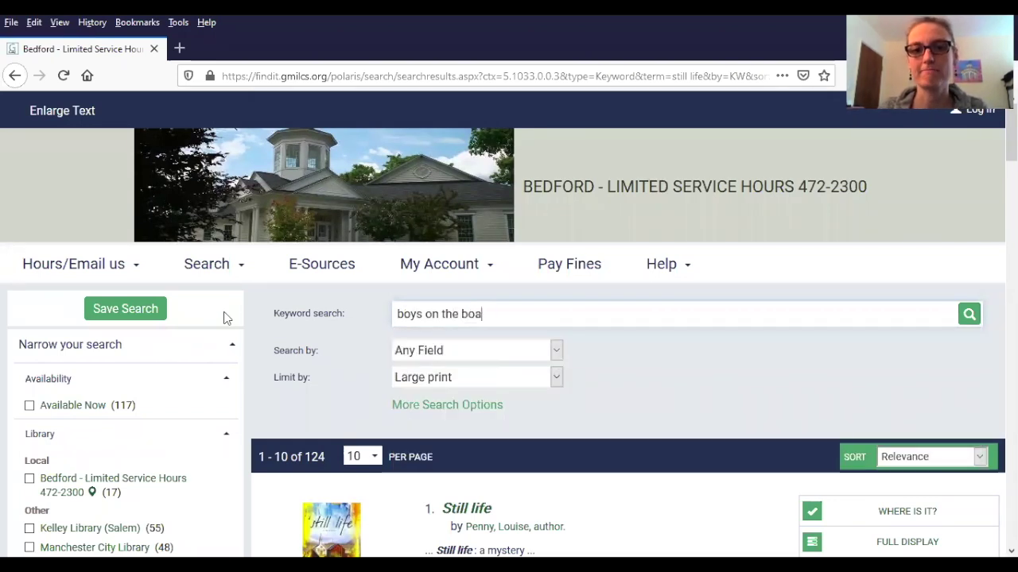
pyautogui.write('t')
pyautogui.press('Return')
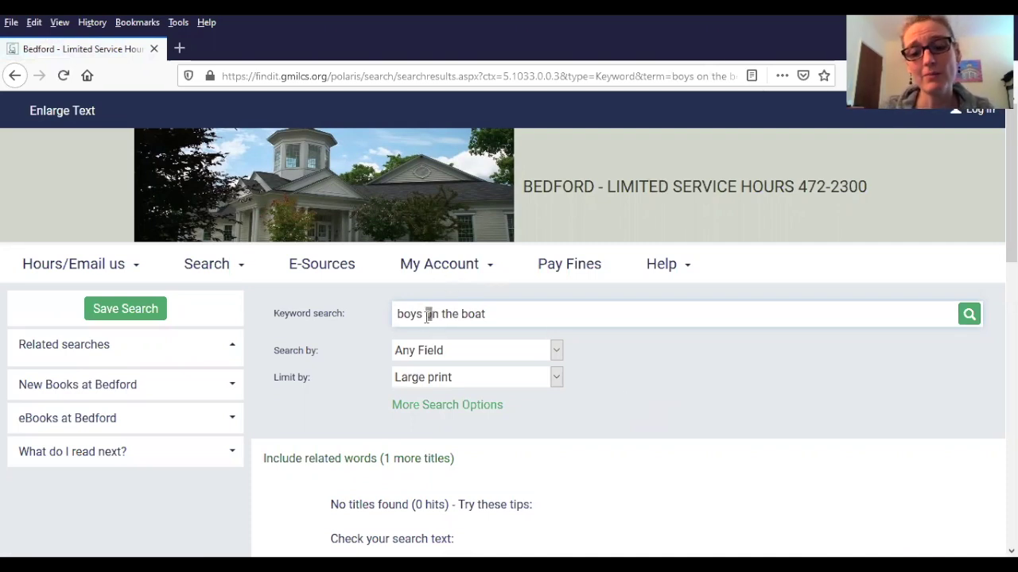
# Step: Run the suggested search 'the boys in the boat' and look over its results
pyautogui.click(544, 337)
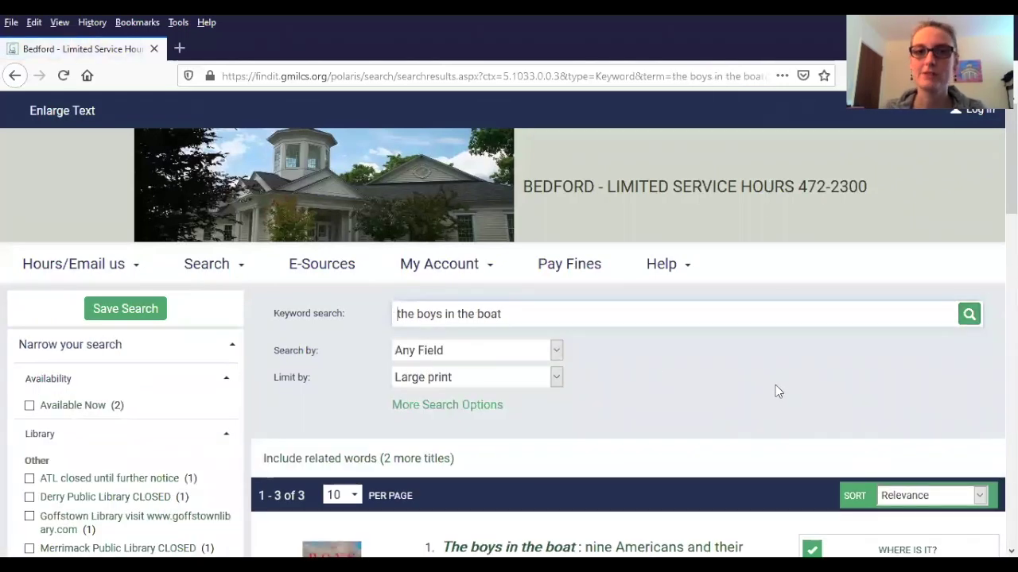
pyautogui.scroll(-2, 775, 385)
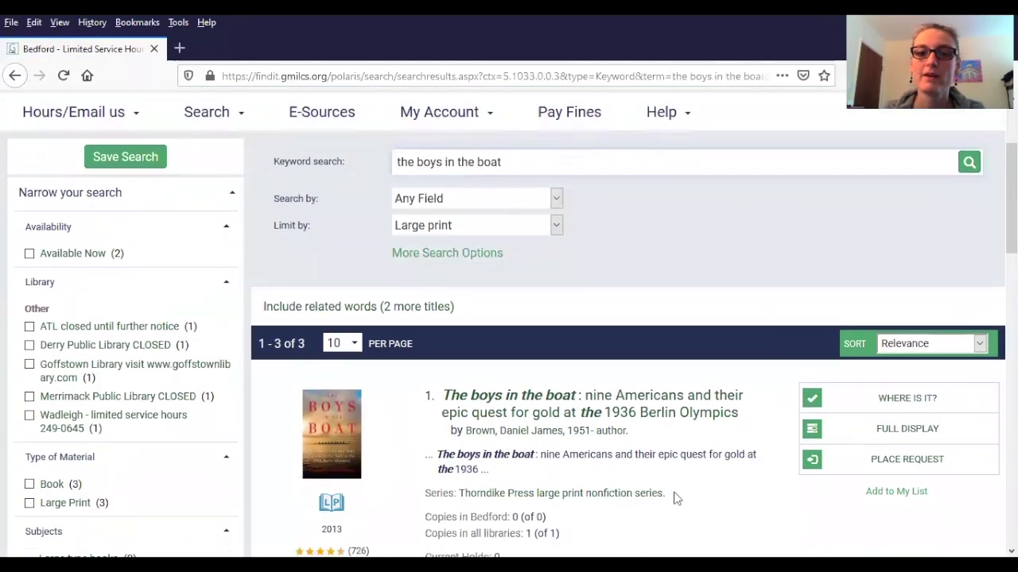
pyautogui.scroll(2, 673, 498)
# Step: Replace the search text with 'boys boat' and run it, reviewing the 3 results
pyautogui.moveTo(520, 318); pyautogui.dragTo(138, 294)
pyautogui.write('boys ')
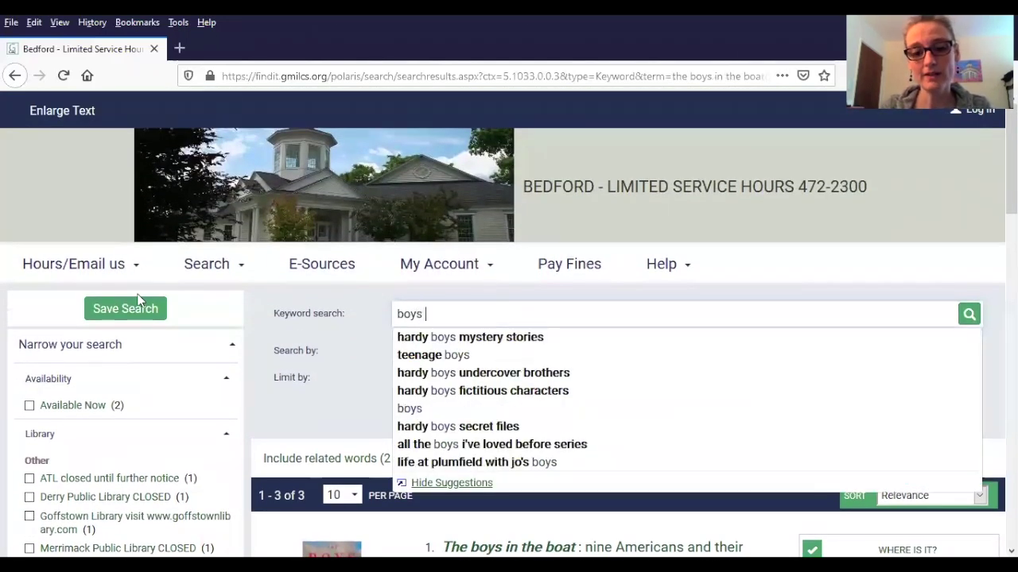
pyautogui.write('boat')
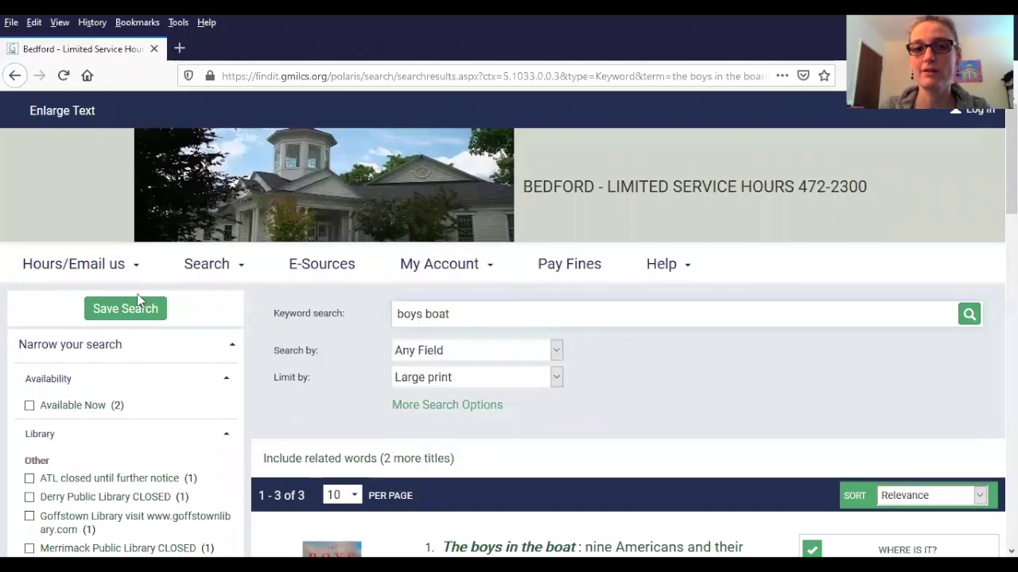
pyautogui.press('Return')
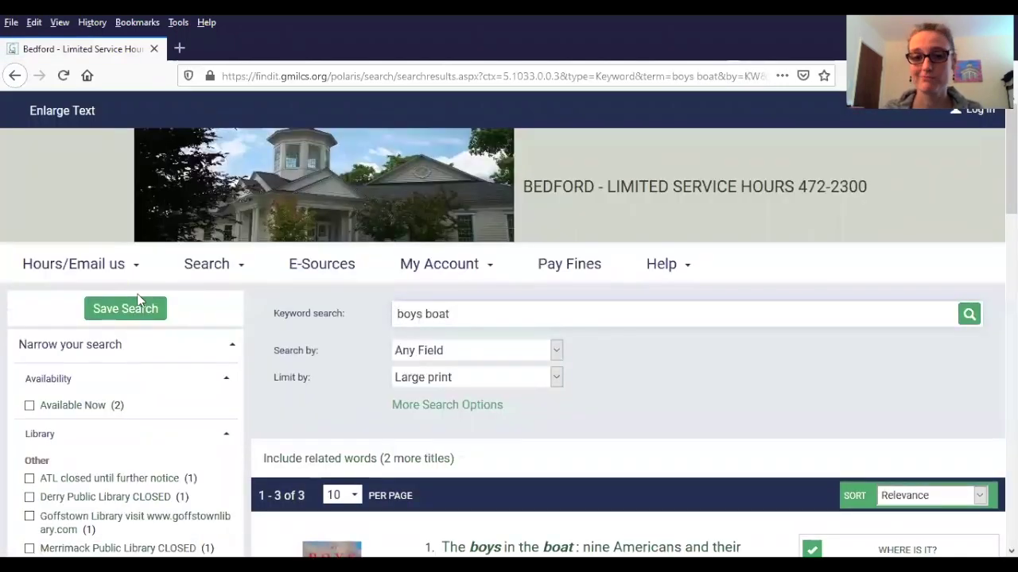
pyautogui.scroll(-3, 232, 349)
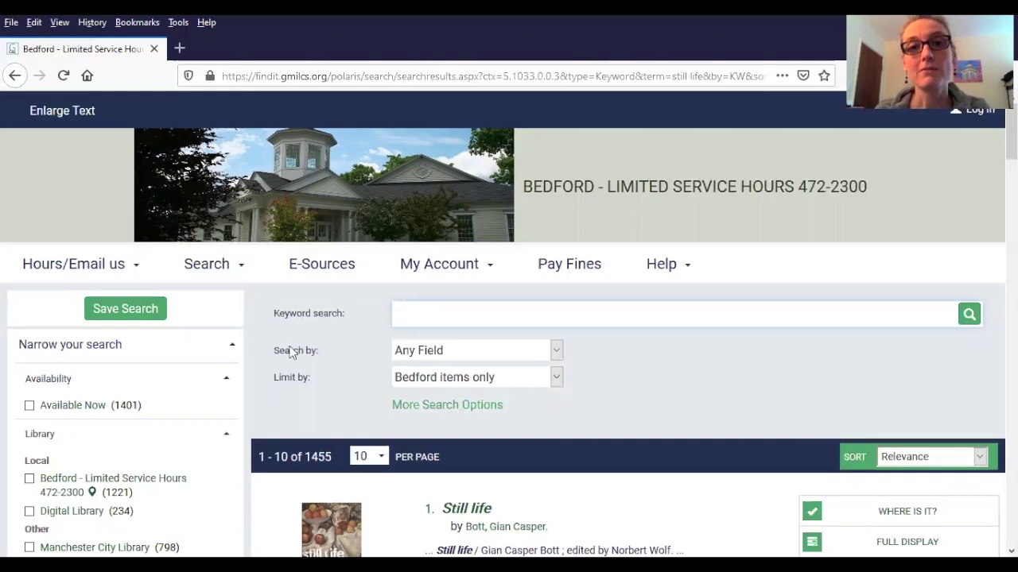
# Step: Try keywords bicycles, bicycle and bicycling, then search the truncated term 'bicycl*'
pyautogui.write('bicycle')
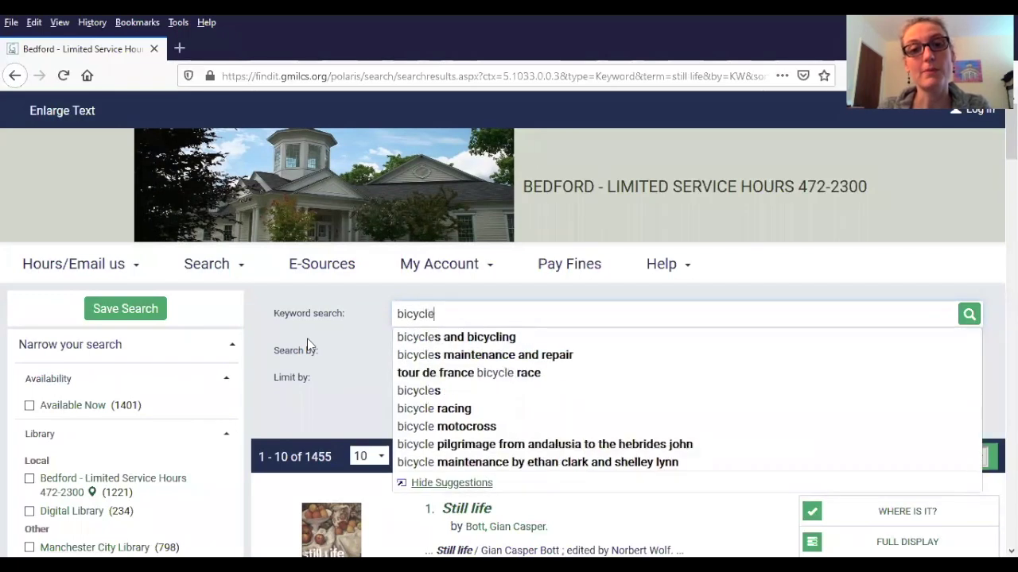
pyautogui.write('s')
pyautogui.press('BackSpace')
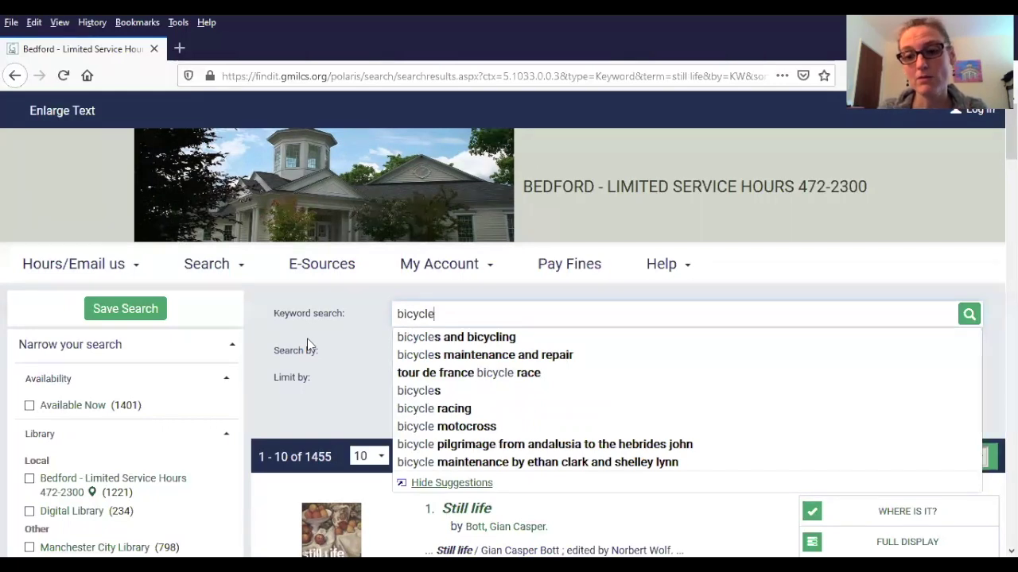
pyautogui.press('BackSpace')
pyautogui.write('ing')
pyautogui.press('BackSpace')
pyautogui.press('BackSpace')
pyautogui.press('BackSpace')
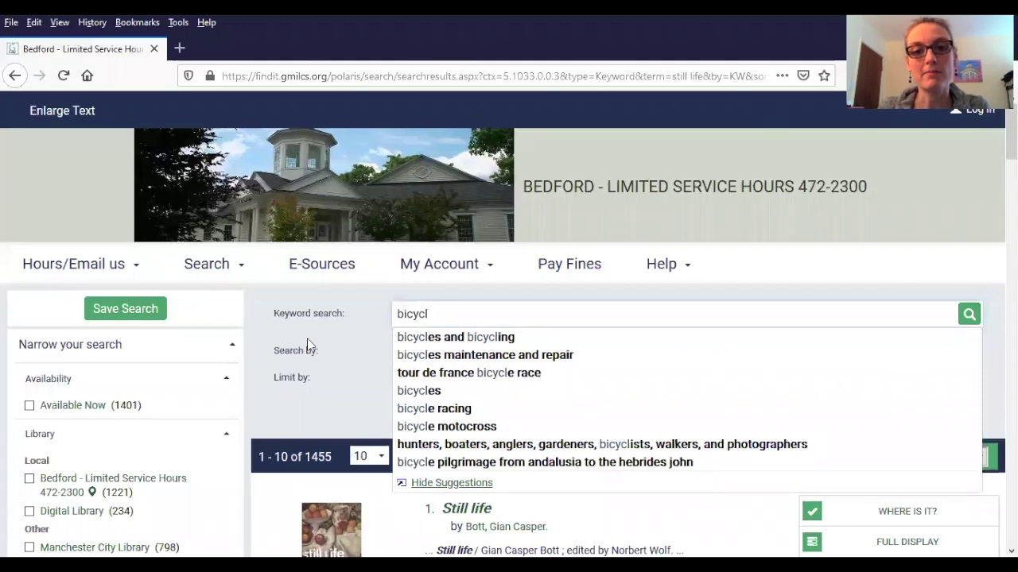
pyautogui.write('*')
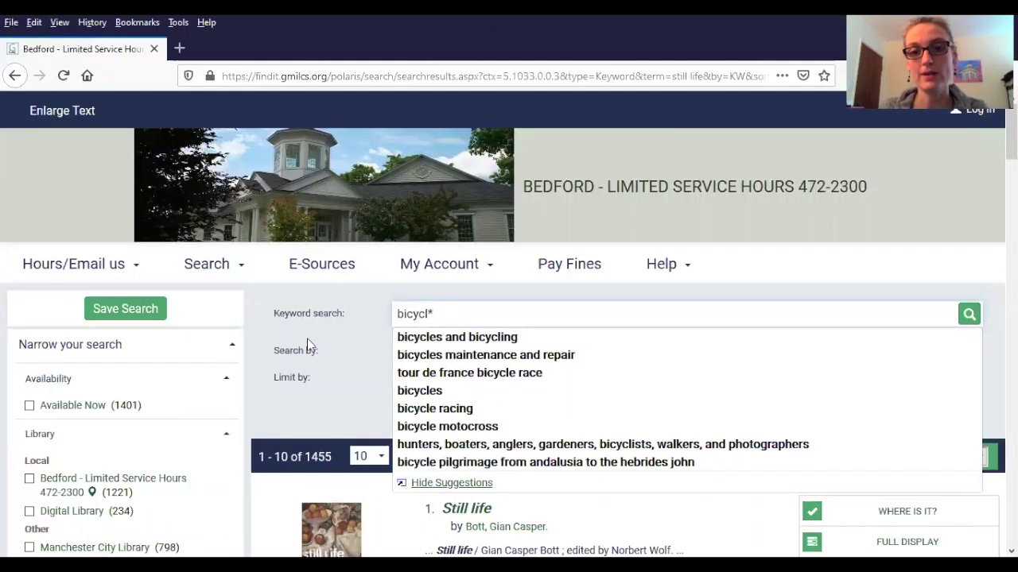
pyautogui.press('Return')
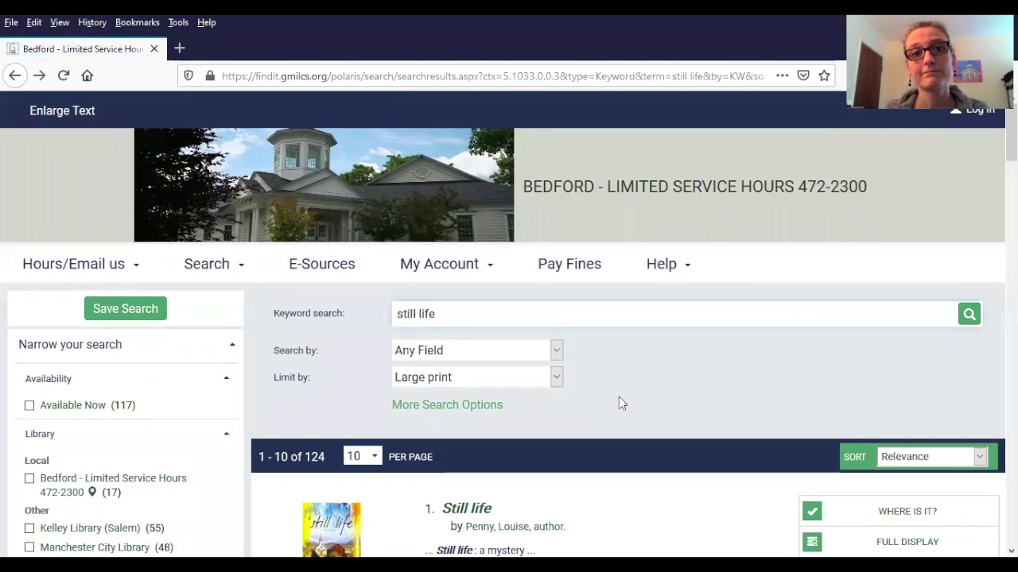
# Step: Switch to Browse, expand the sidebar list groups, and open New Mystery under New Books at Bedford
pyautogui.click(232, 266)
pyautogui.click(219, 332)
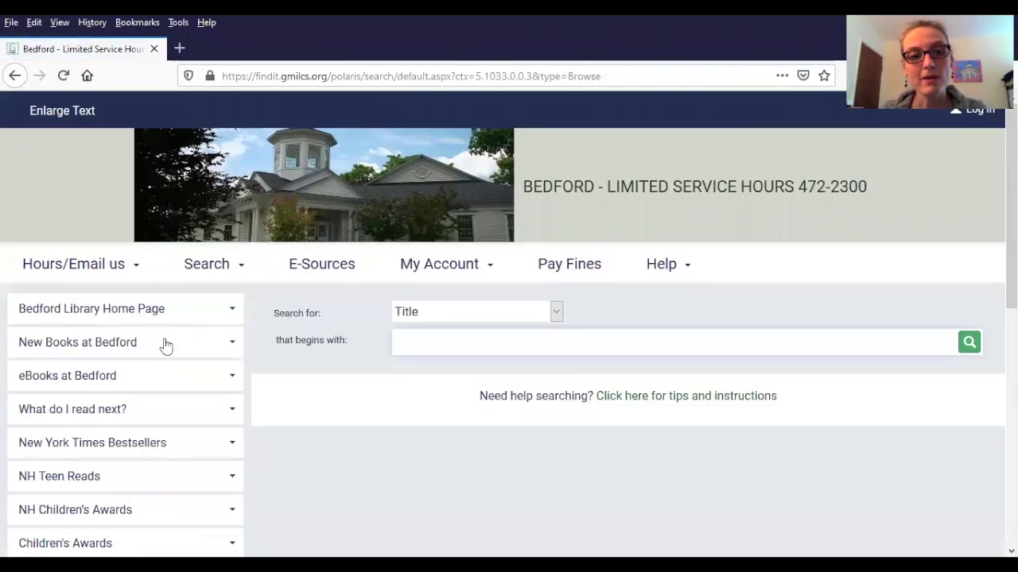
pyautogui.click(166, 415)
pyautogui.scroll(-3, 178, 464)
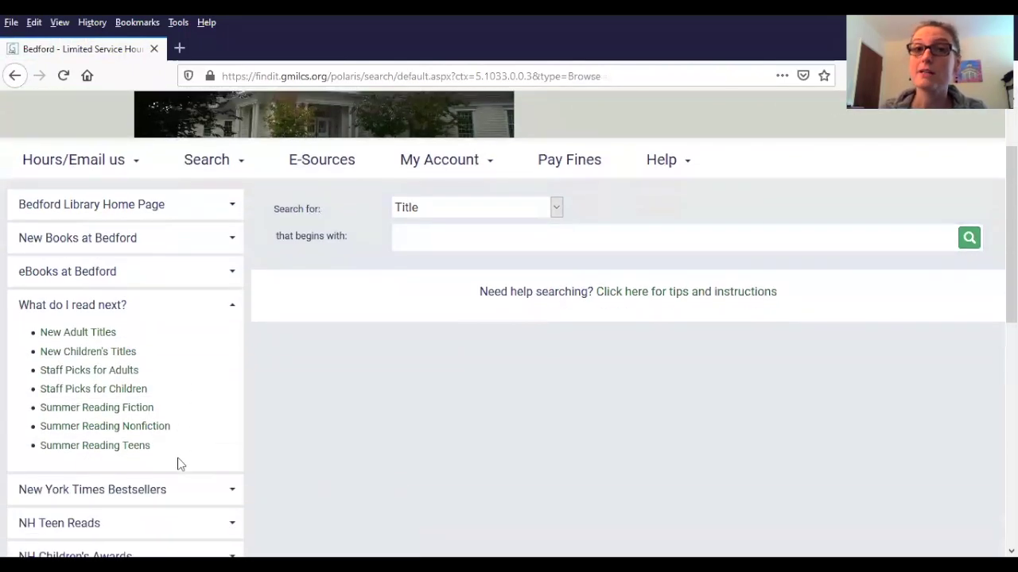
pyautogui.click(190, 452)
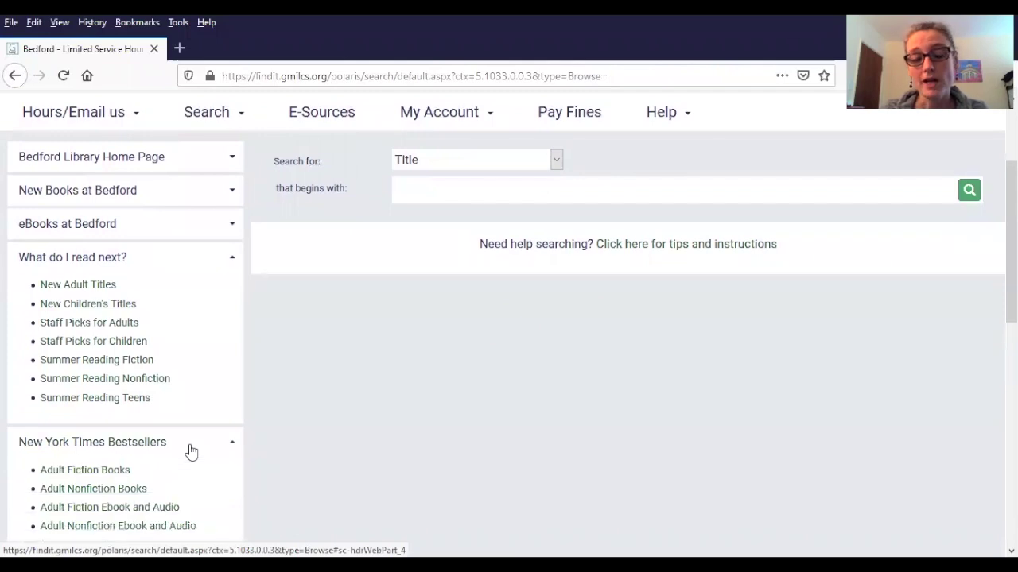
pyautogui.click(166, 197)
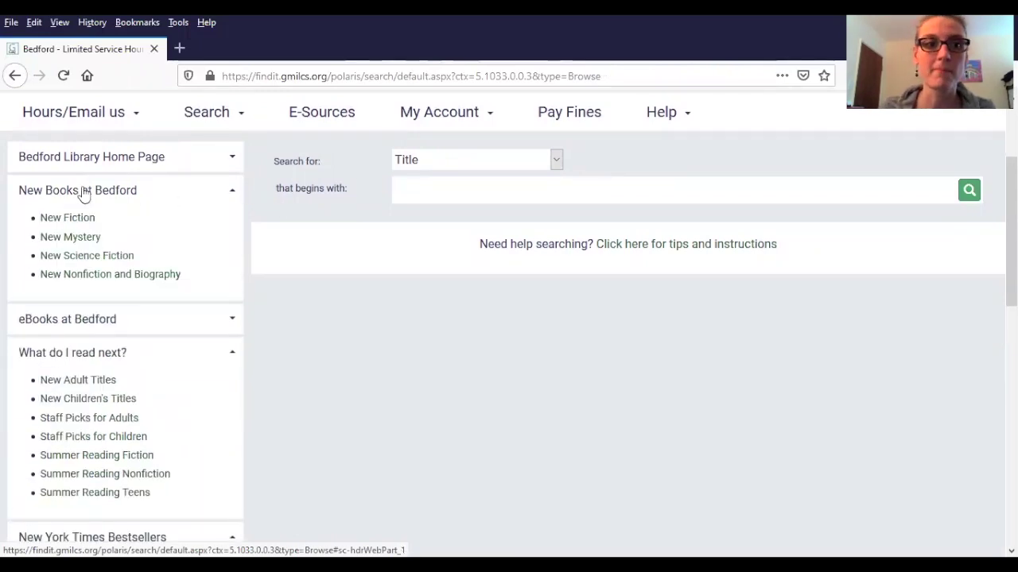
pyautogui.click(68, 238)
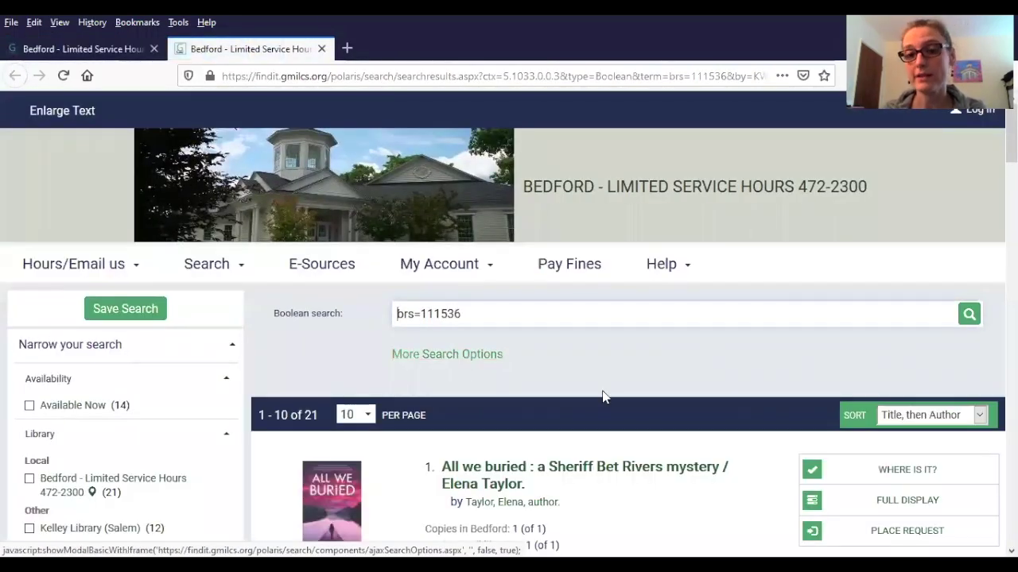
# Step: Scroll down through the 21 New Mystery titles
pyautogui.scroll(-3, 514, 401)
pyautogui.scroll(-7, 657, 398)
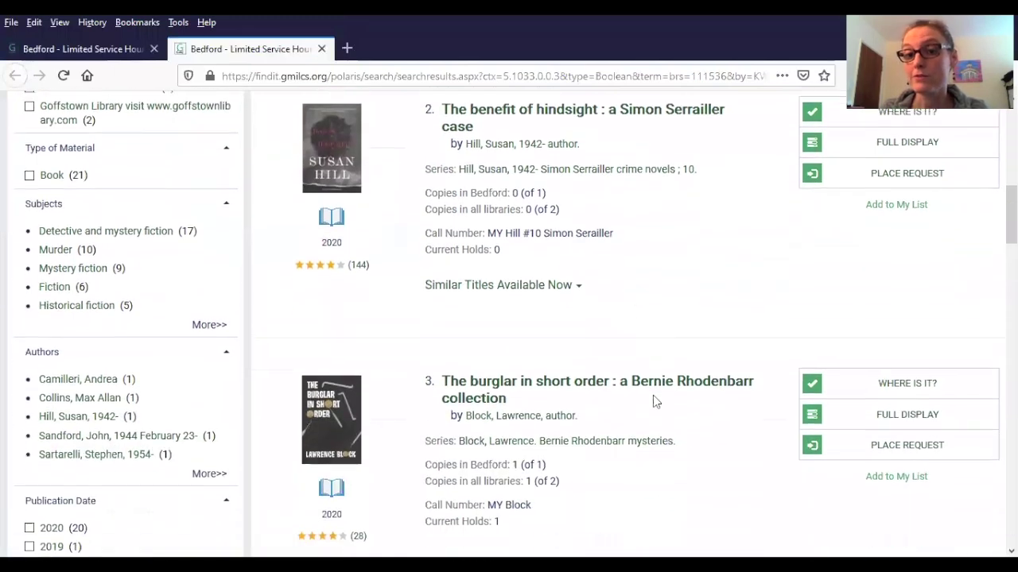
pyautogui.scroll(-1, 653, 395)
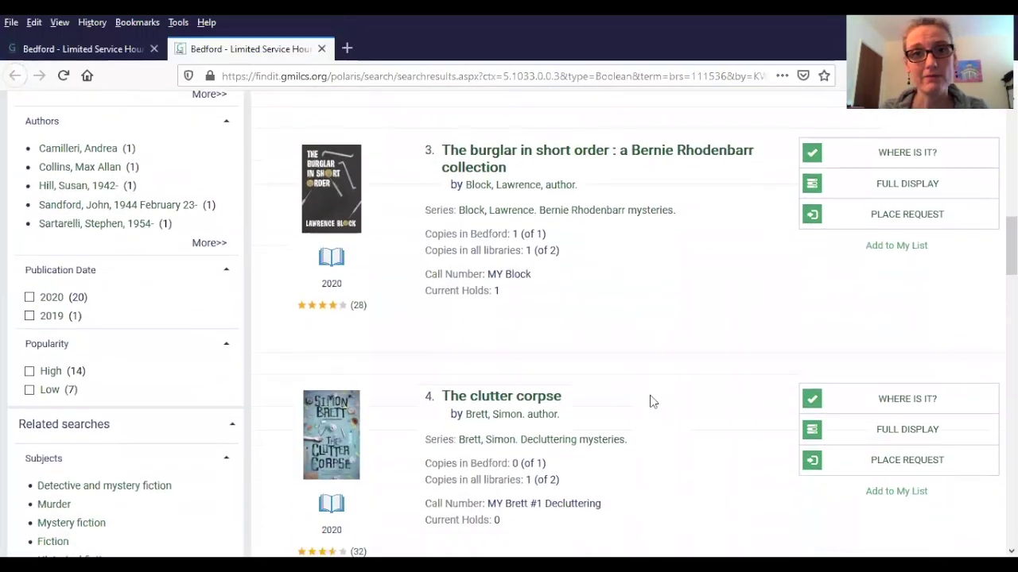